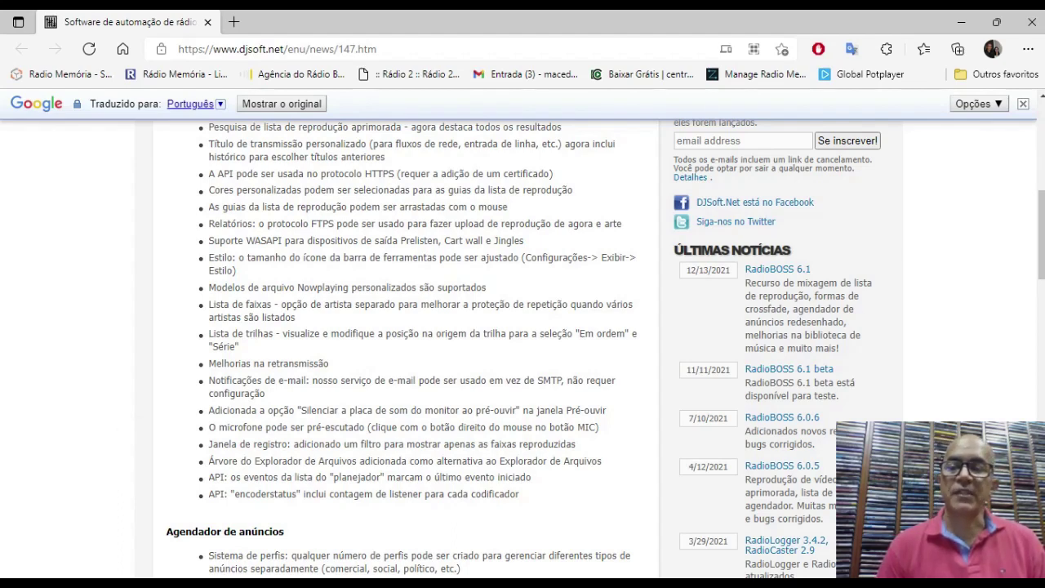
- Read through the RadioBOSS 6.1 release notes down to the download and pricing links
scroll(400, 343, down, 5)
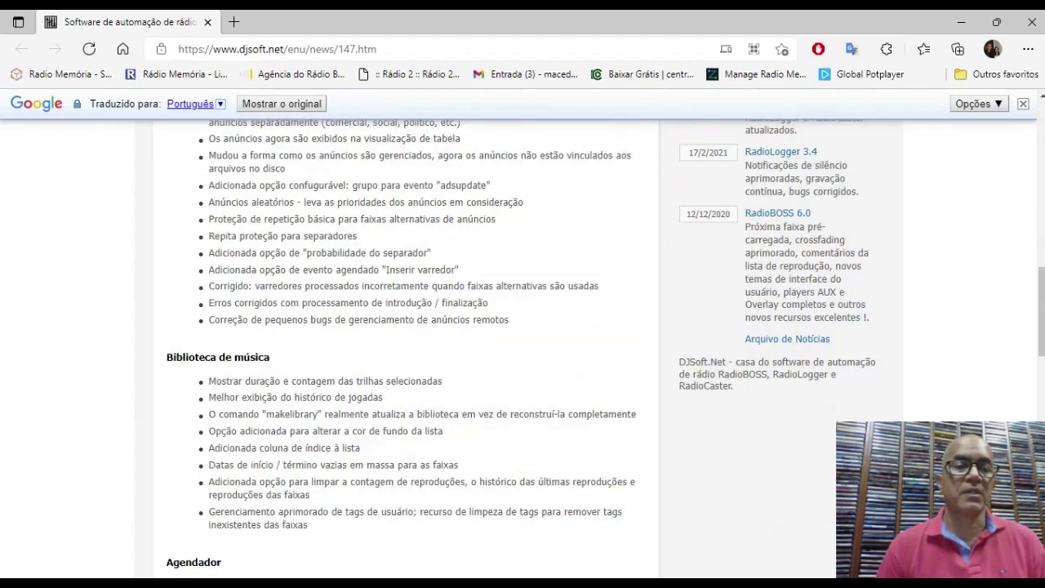
scroll(400, 343, down, 5)
scroll(292, 310, down, 10)
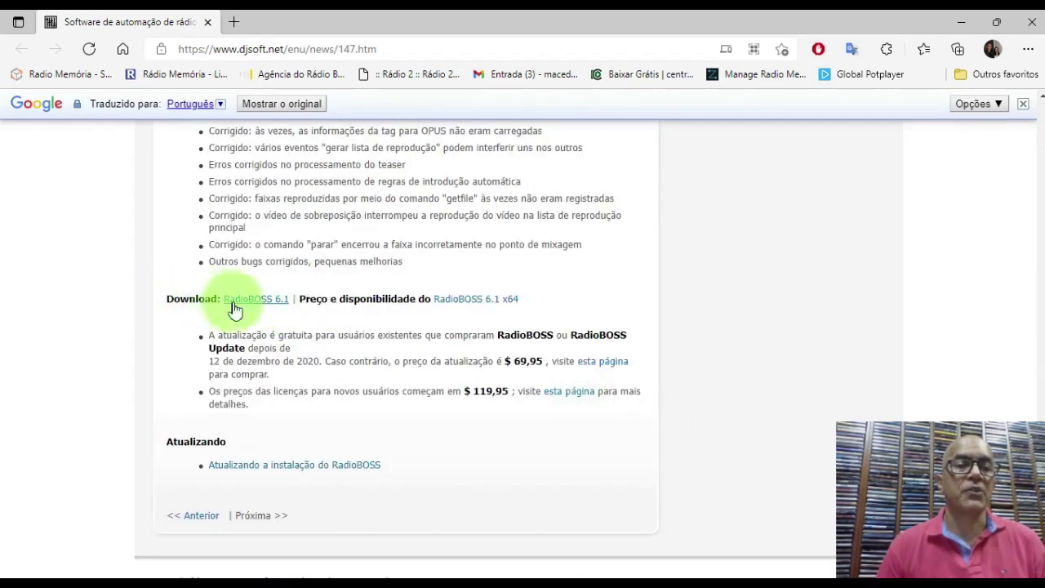
mouse_move(269, 308)
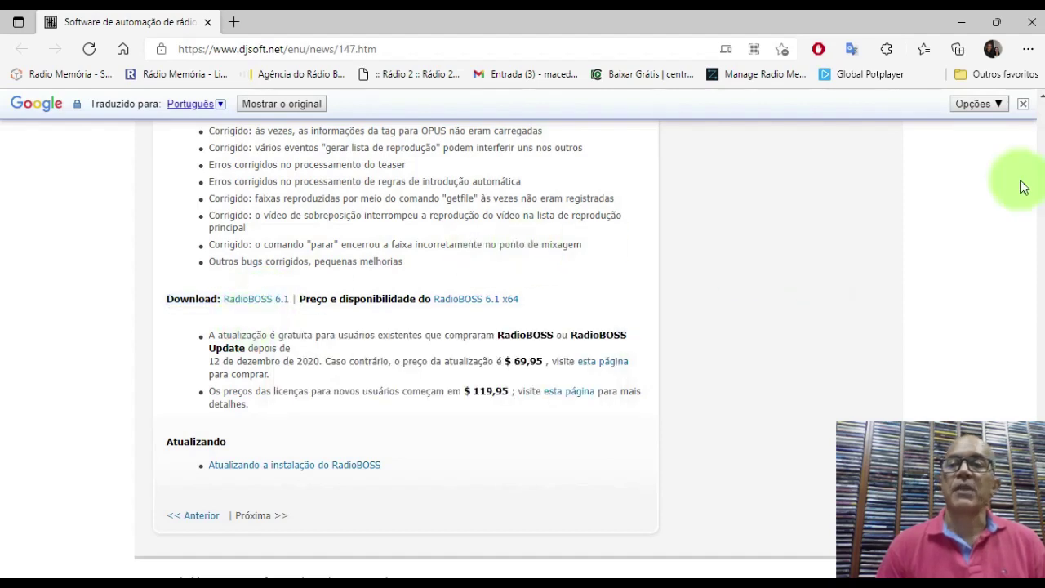
- Minimize the browser and switch to the RadioBOSS window
click(962, 22)
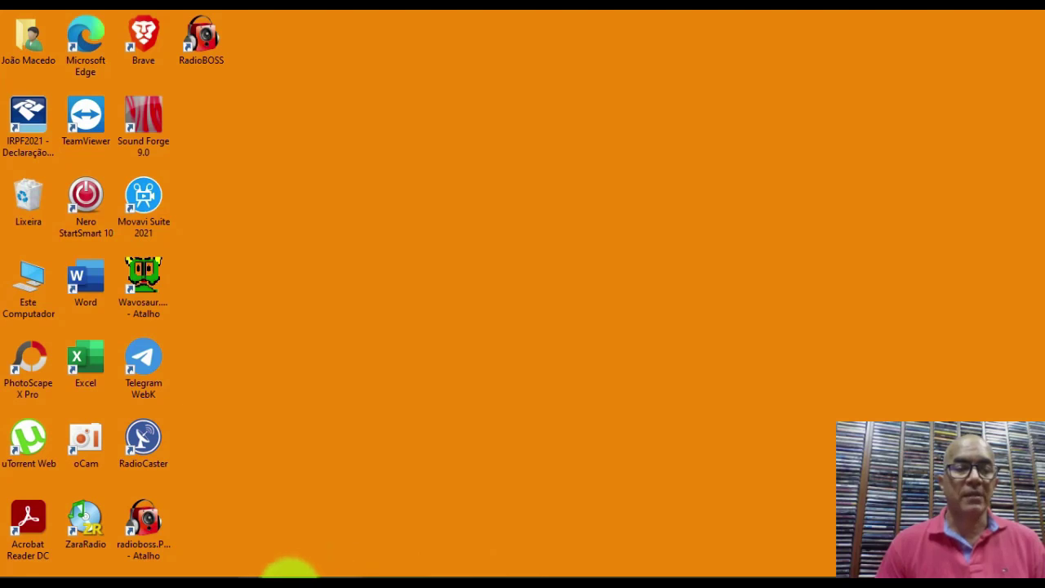
click(186, 576)
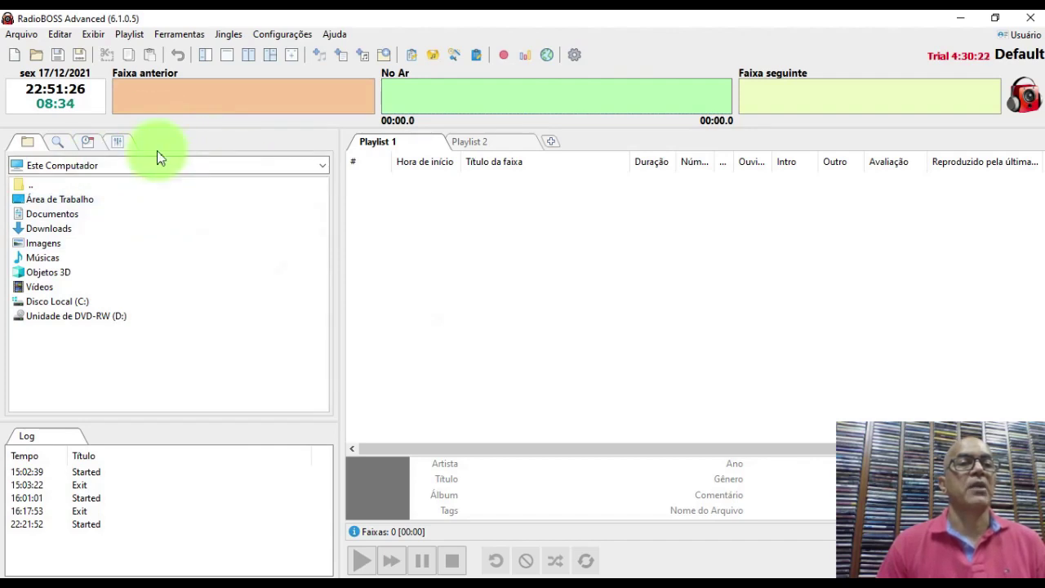
click(22, 34)
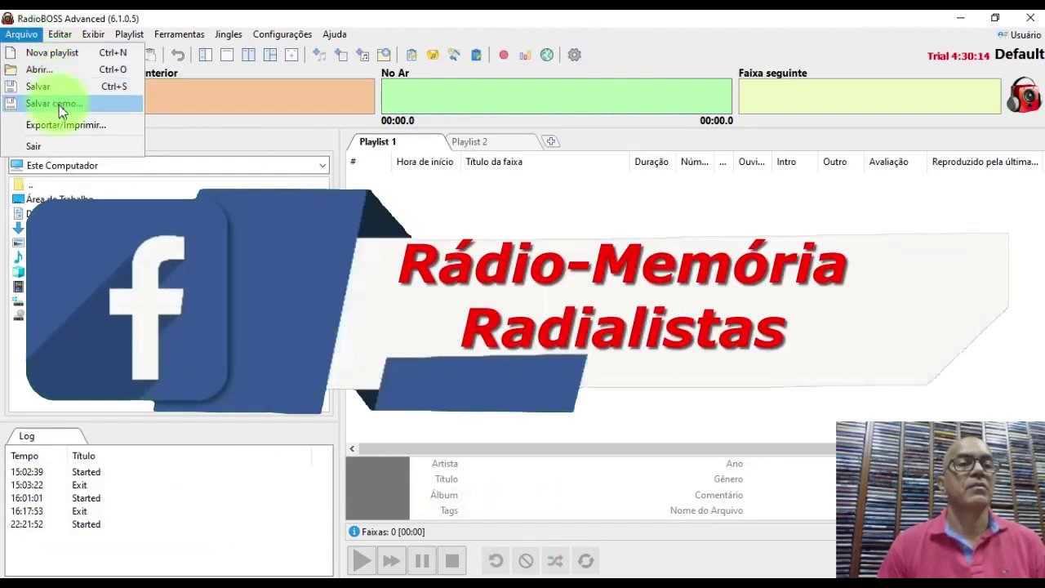
mouse_move(52, 38)
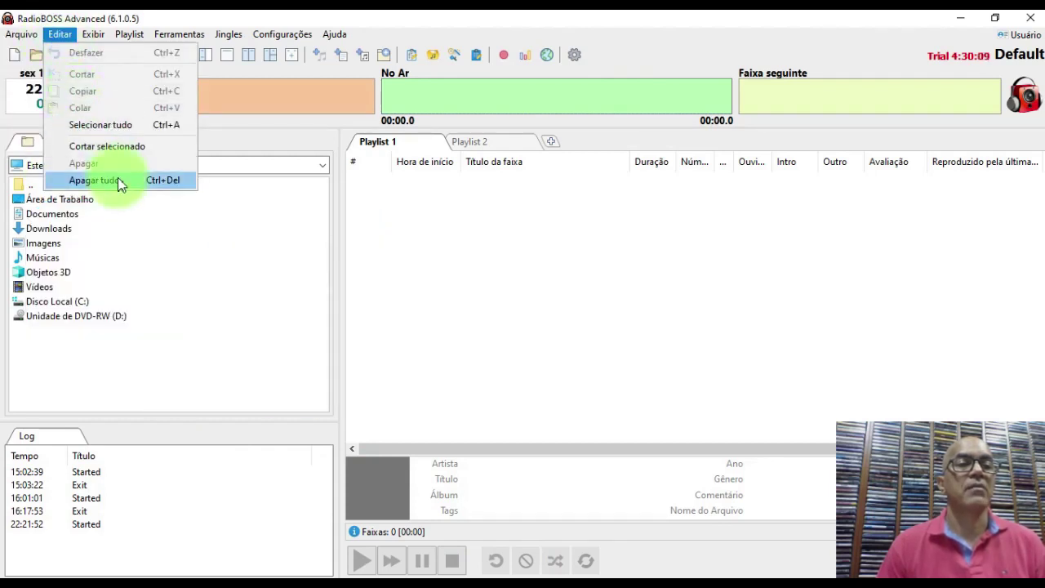
click(102, 39)
click(104, 40)
click(103, 41)
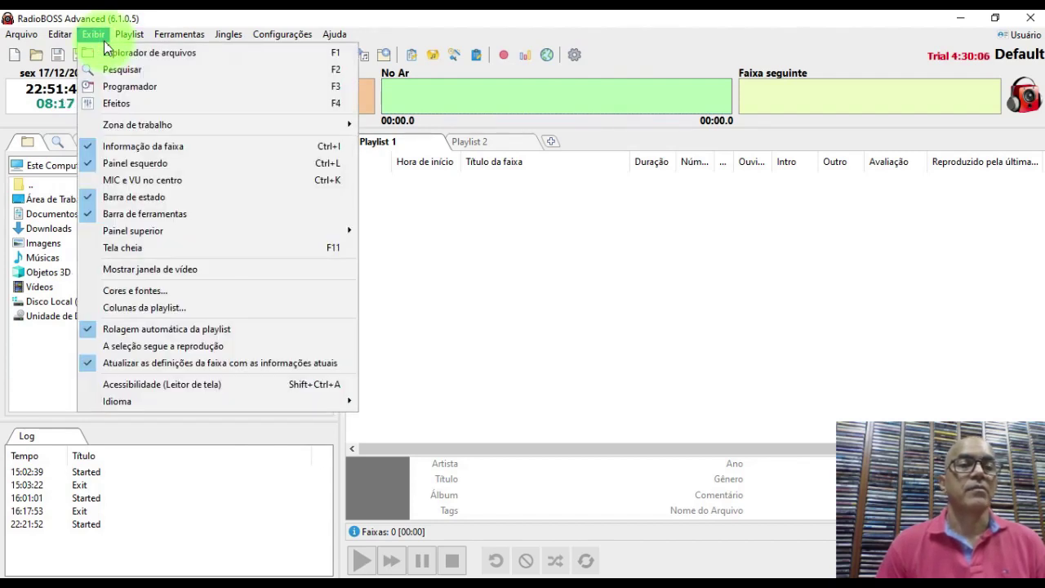
click(457, 376)
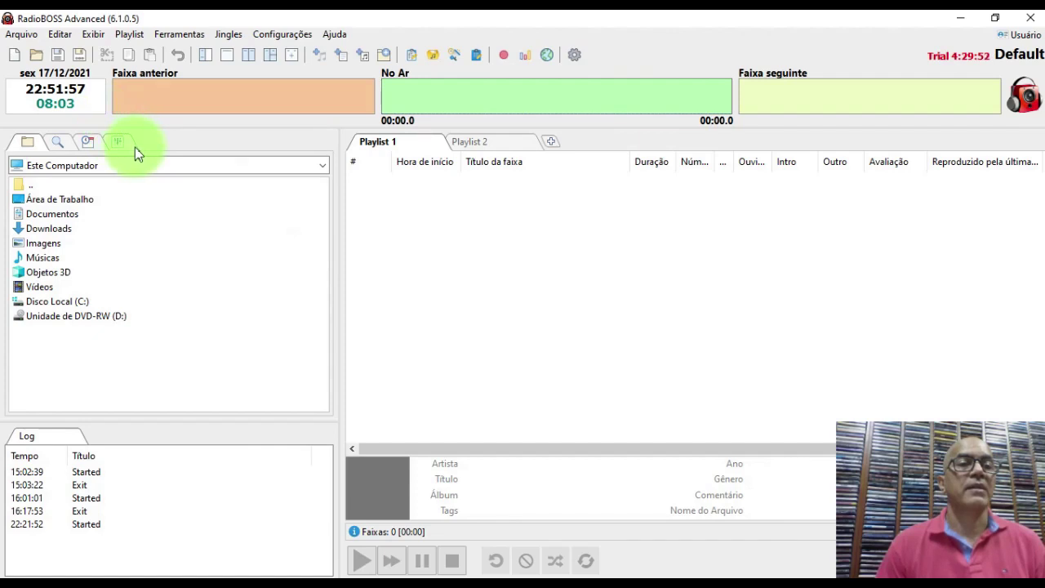
- Show the microphone button and VU meter in the centre of the main window
click(60, 34)
mouse_move(93, 34)
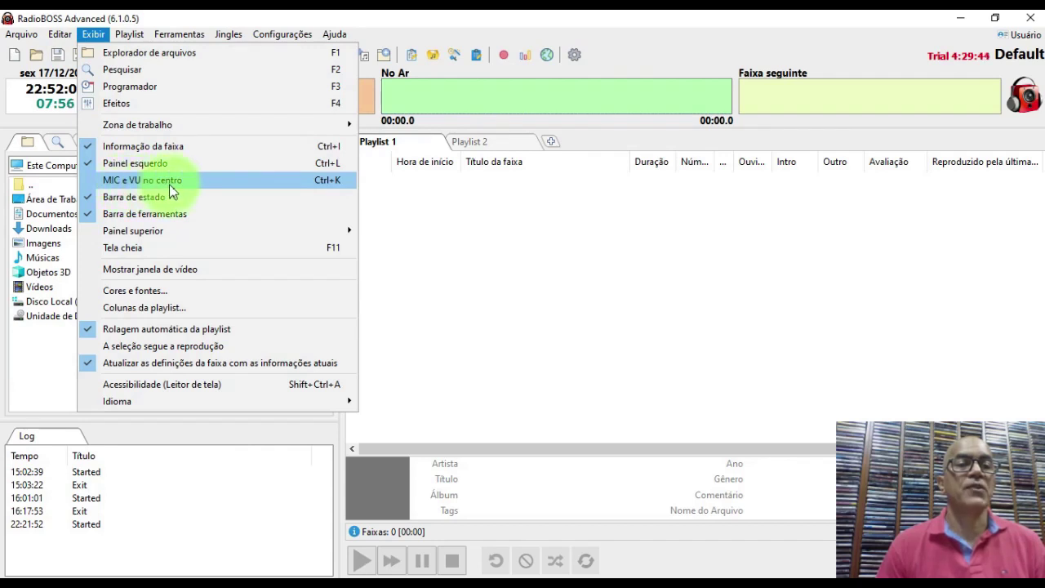
click(115, 181)
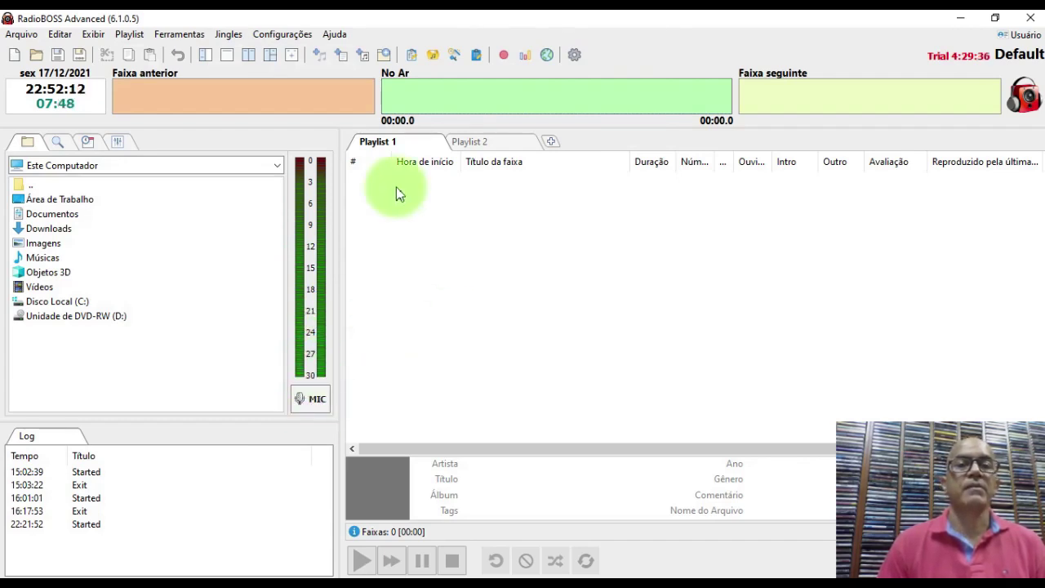
- View the settings for adding a teaser to the playlist and dismiss them without adding one
click(128, 34)
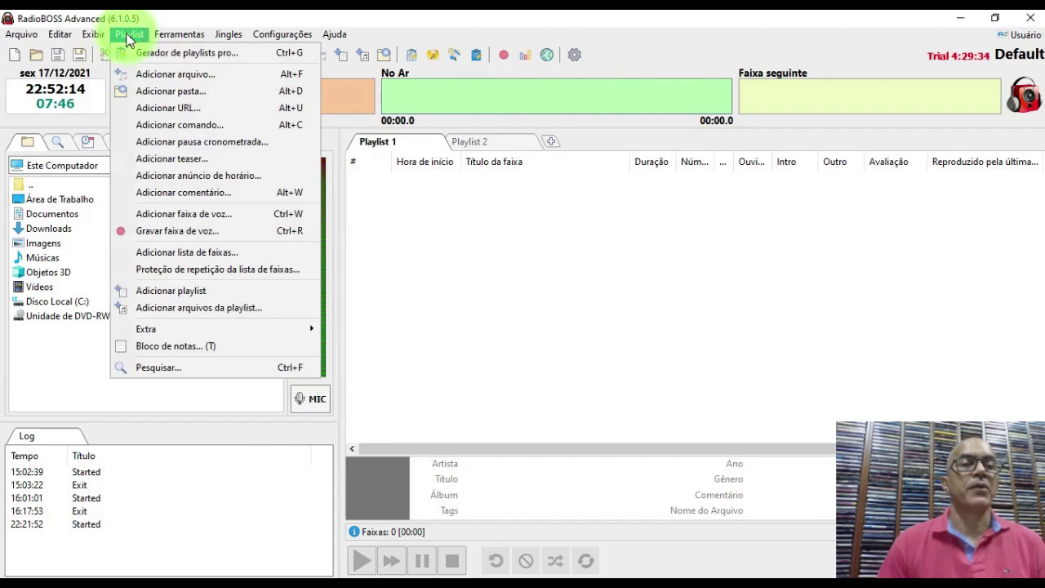
mouse_move(102, 38)
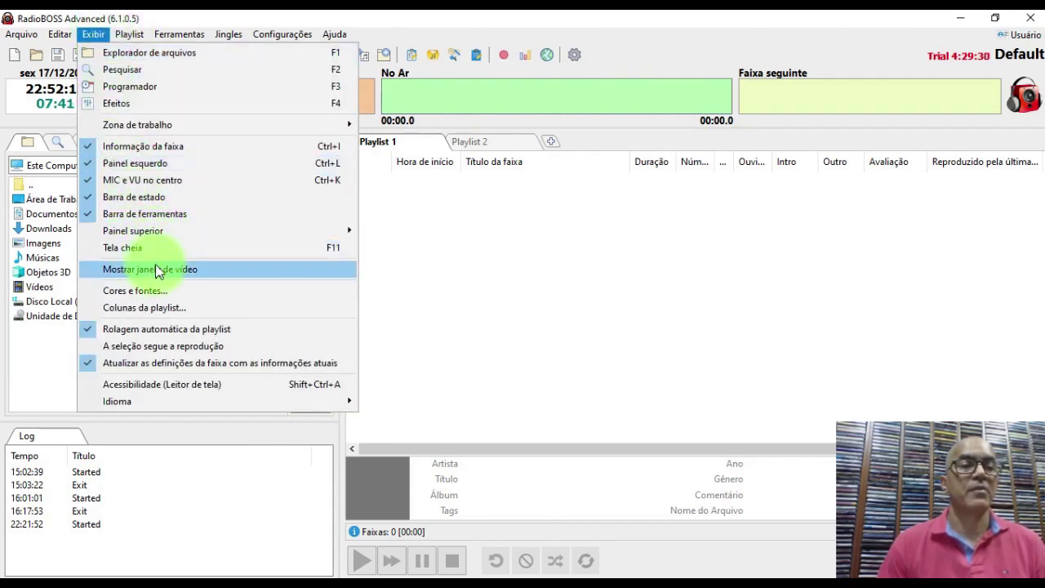
click(130, 36)
click(131, 36)
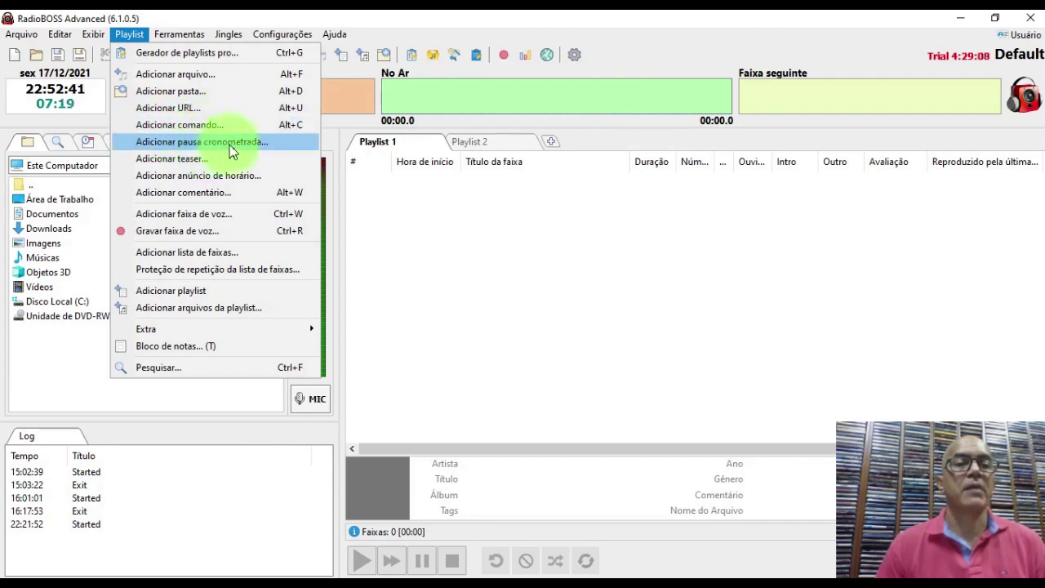
click(189, 160)
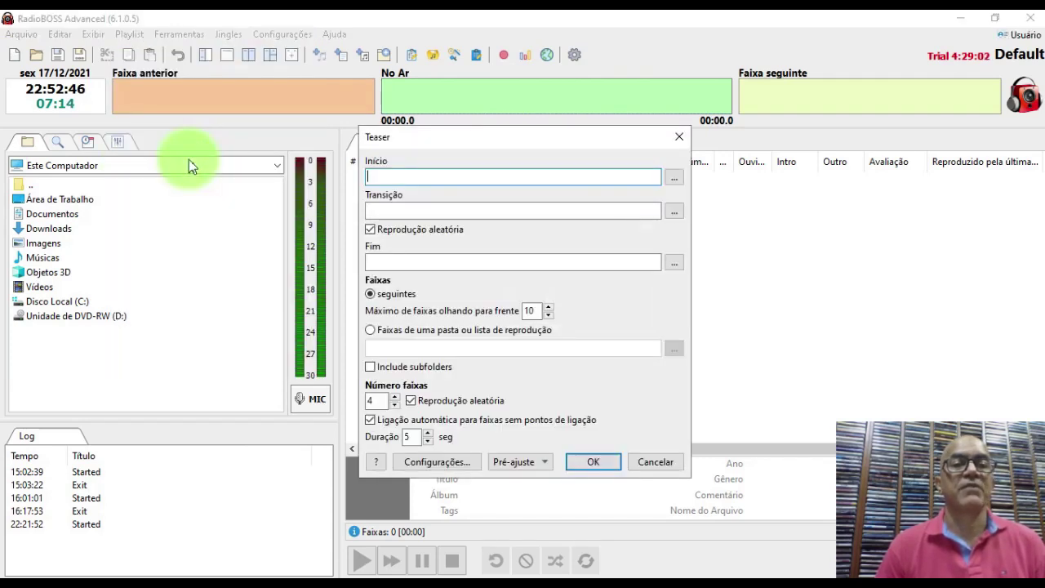
click(657, 463)
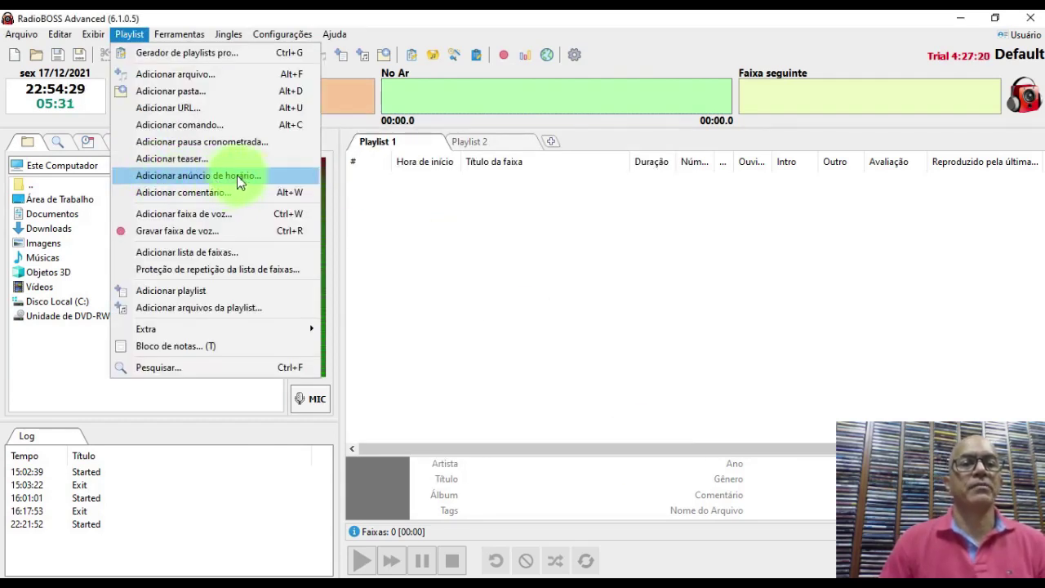
- View the time announcement dialog and its sound folder selection, and cancel without choosing a folder
click(240, 175)
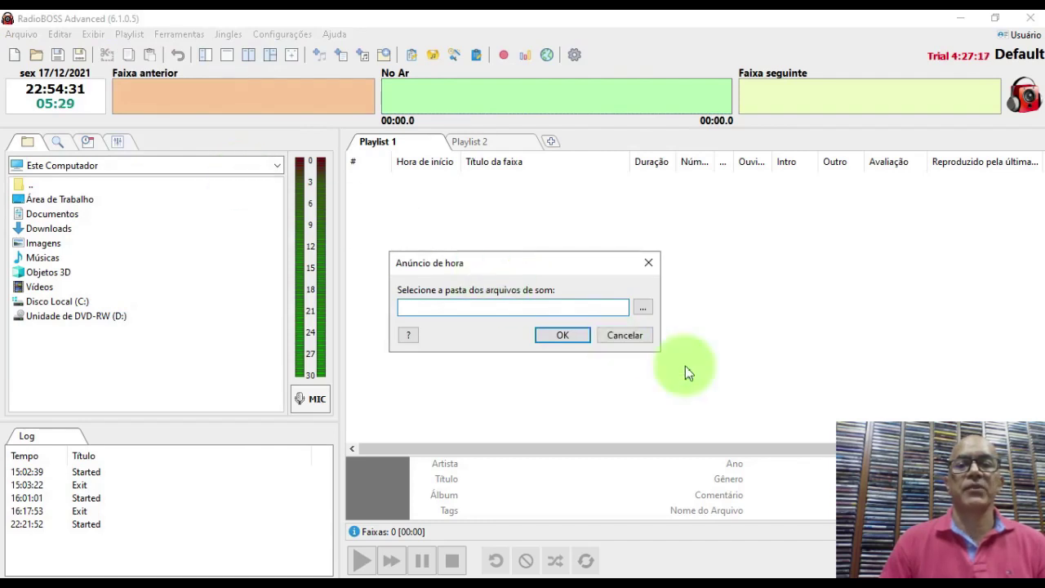
click(650, 310)
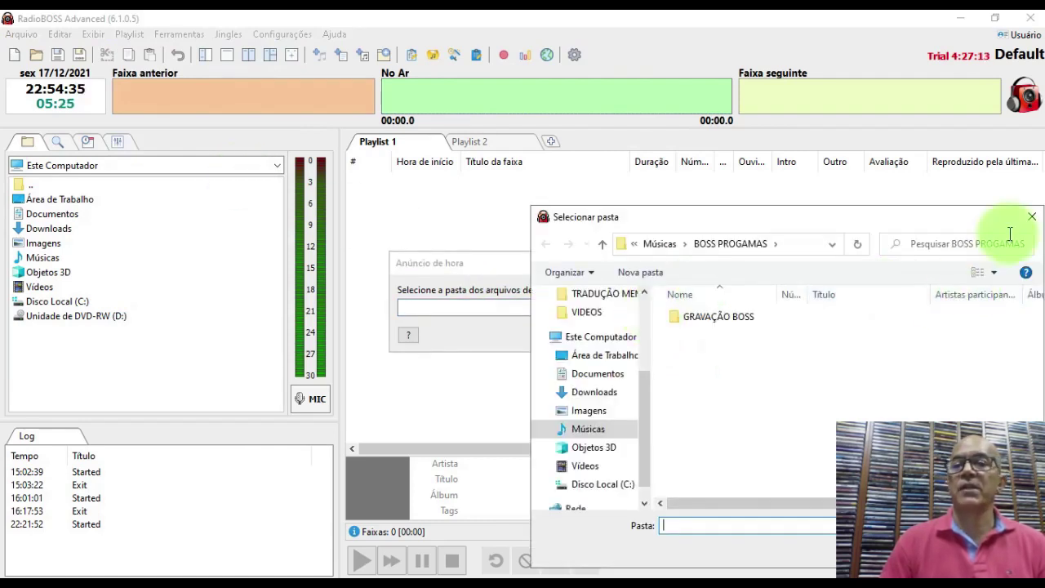
click(1031, 217)
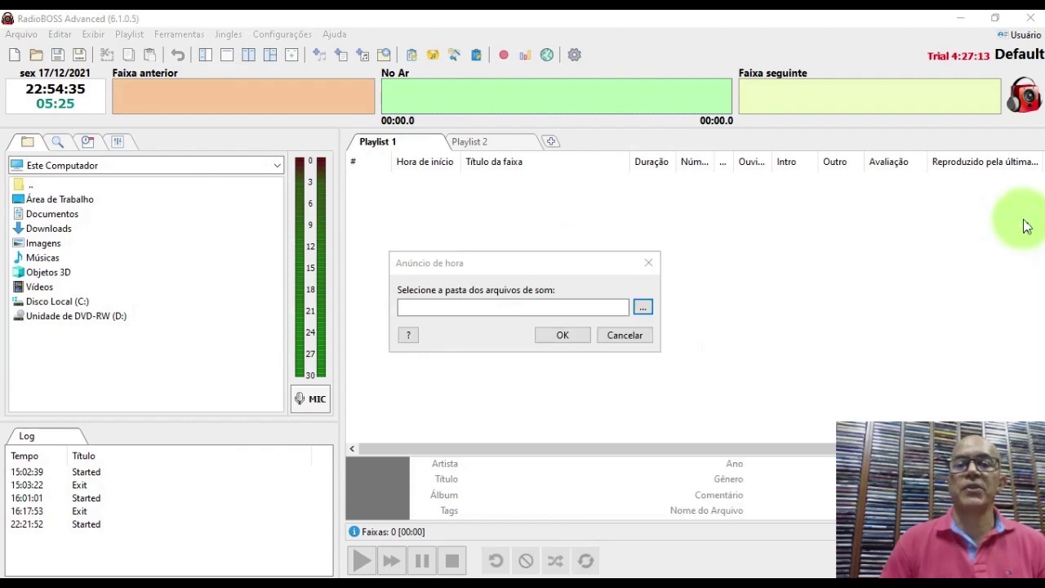
click(643, 333)
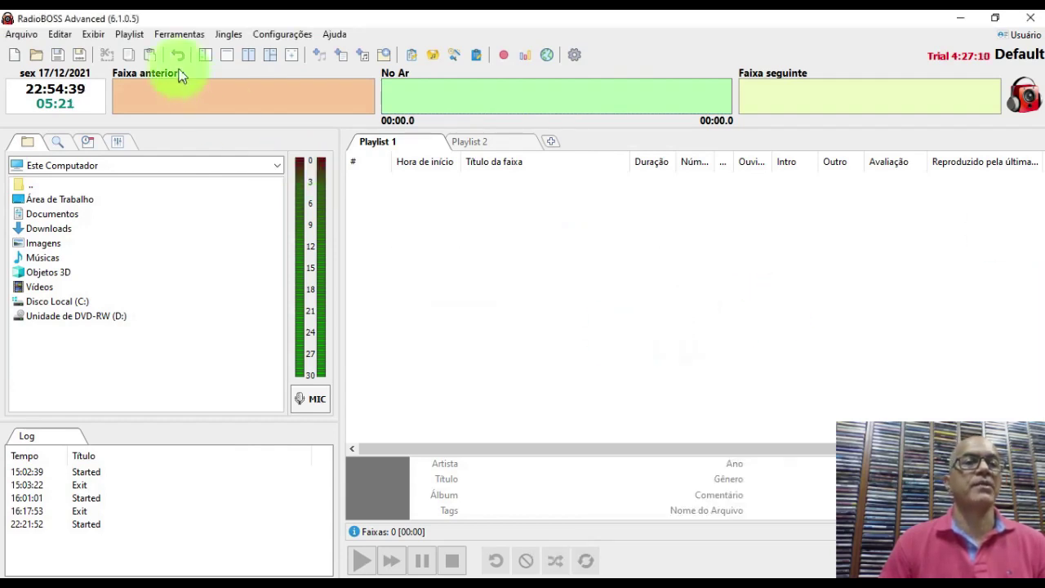
- View the dialog for adding a comment to the playlist and cancel it without entering text
click(129, 34)
click(169, 195)
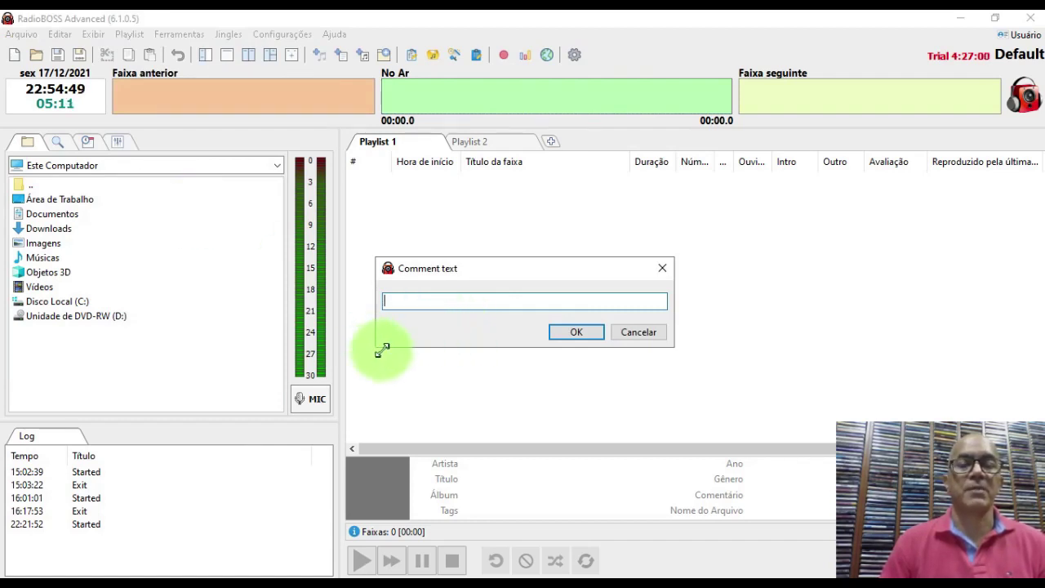
click(645, 332)
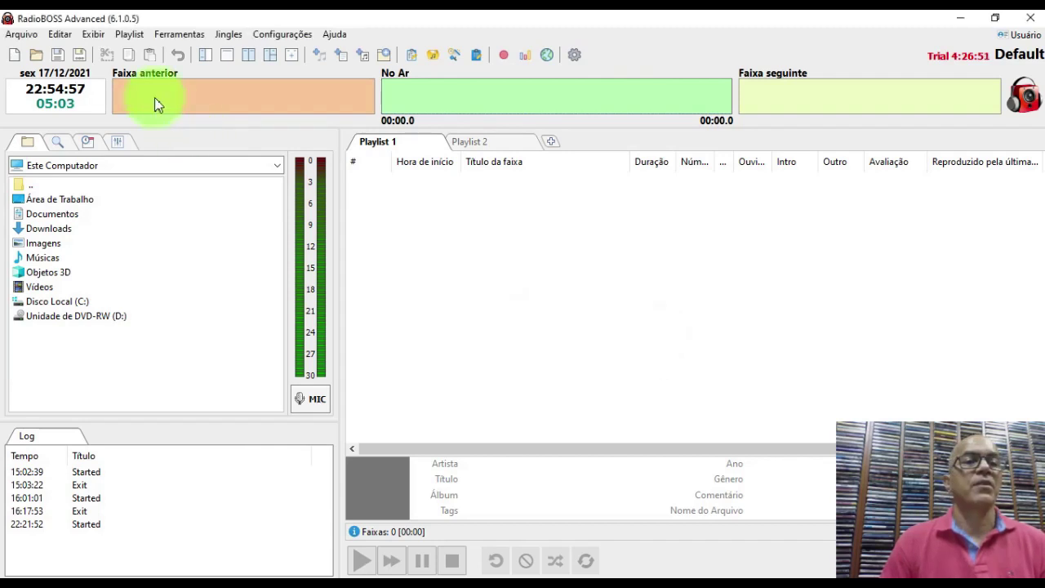
- View the voice track file selection without choosing a file, and look over the extra playlist commands
click(131, 36)
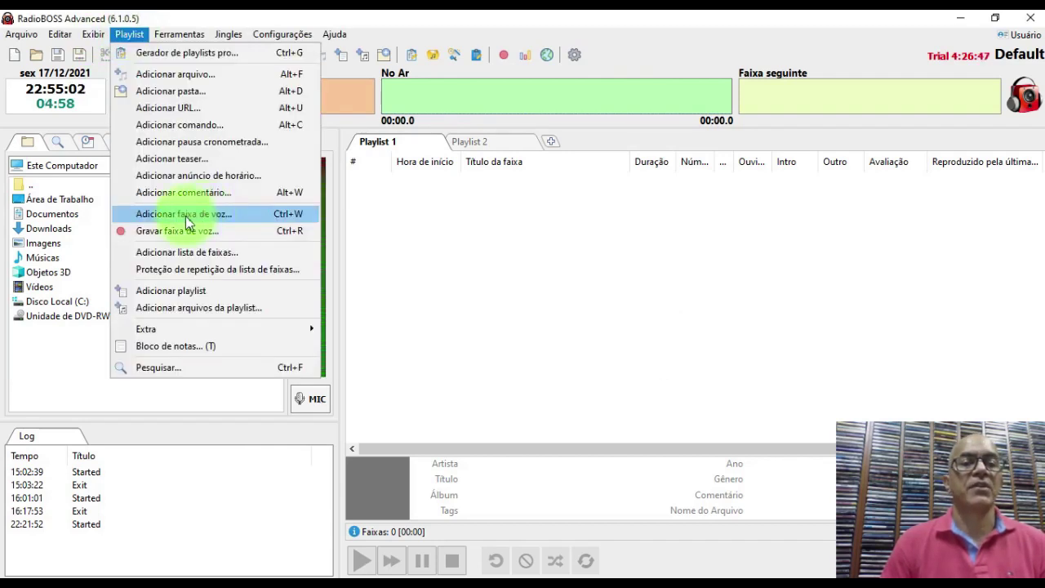
click(185, 215)
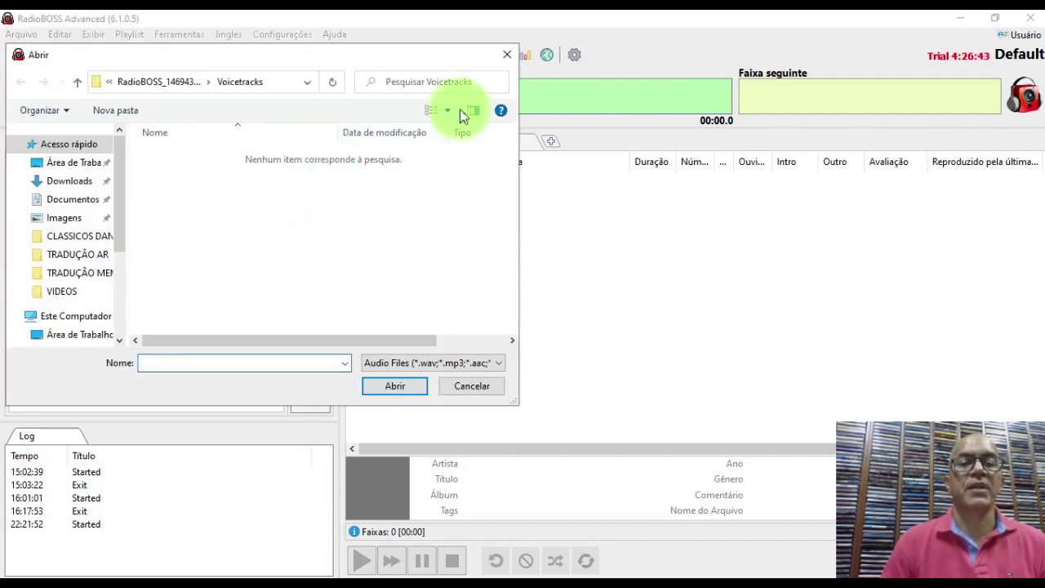
click(501, 61)
click(129, 34)
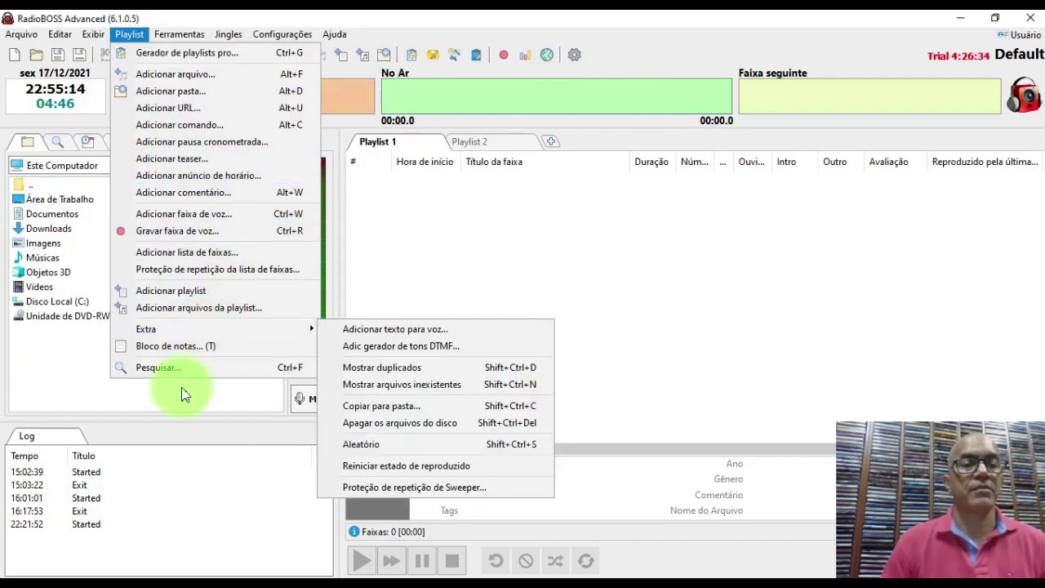
click(484, 281)
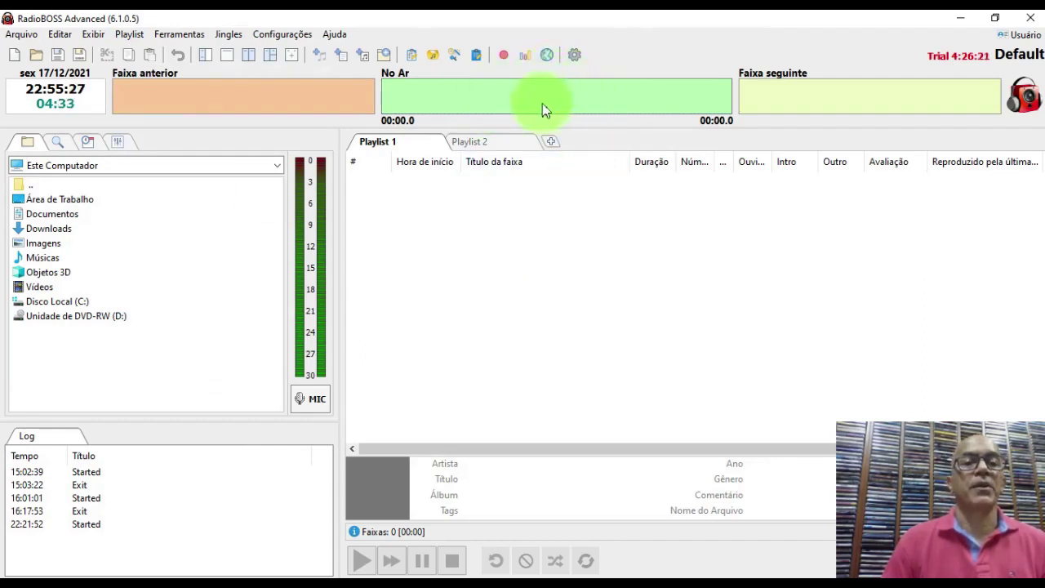
- Enable playing the next track after the microphone is switched off, and disable that option again
click(302, 404)
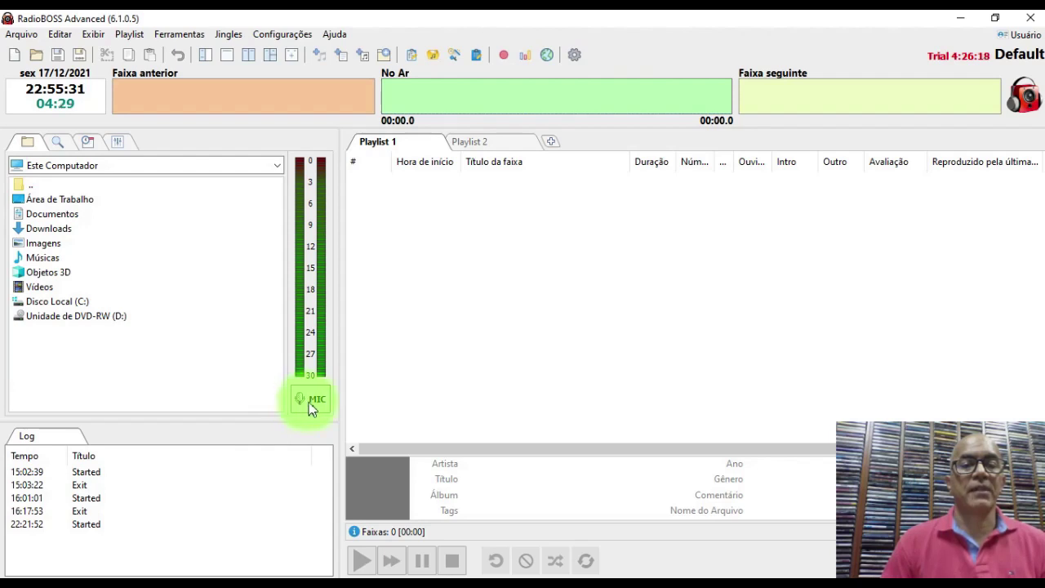
right_click(310, 406)
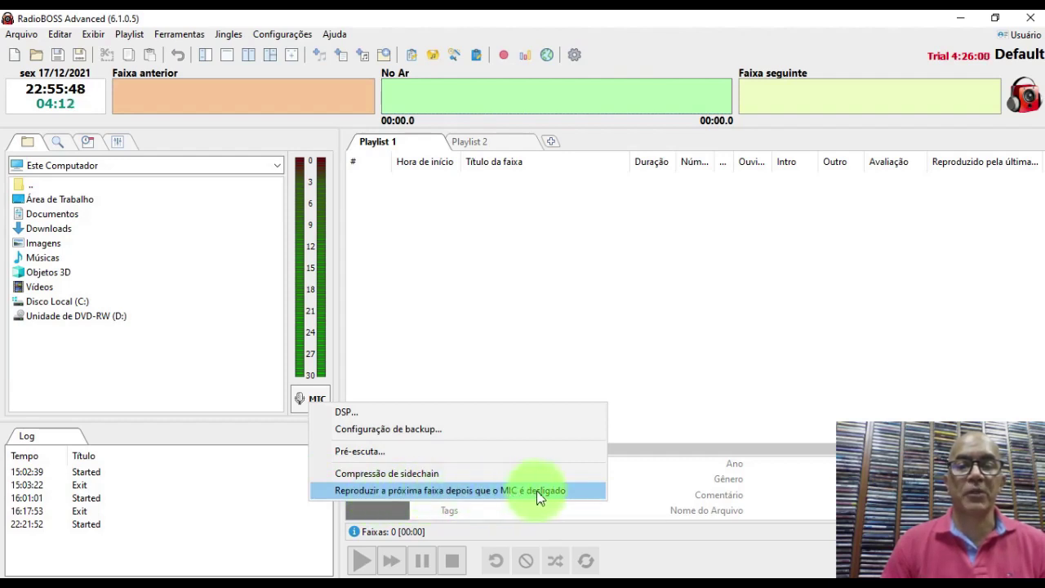
click(457, 491)
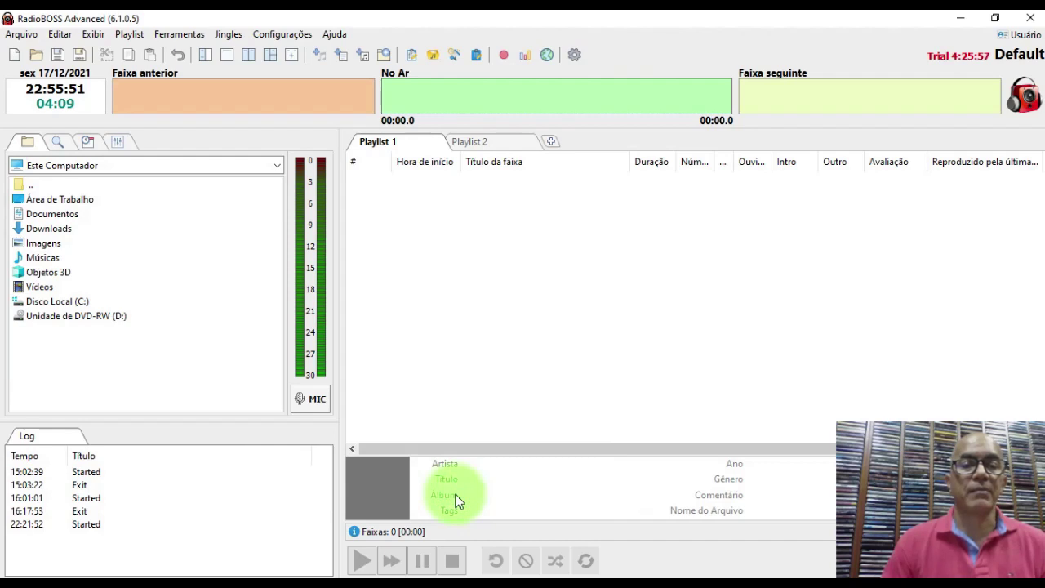
right_click(317, 400)
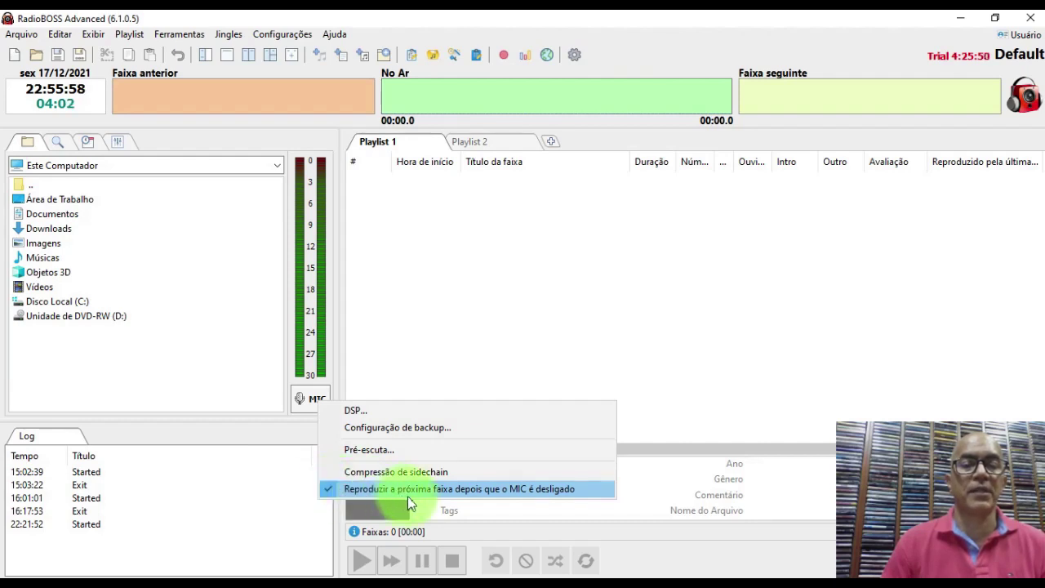
click(324, 490)
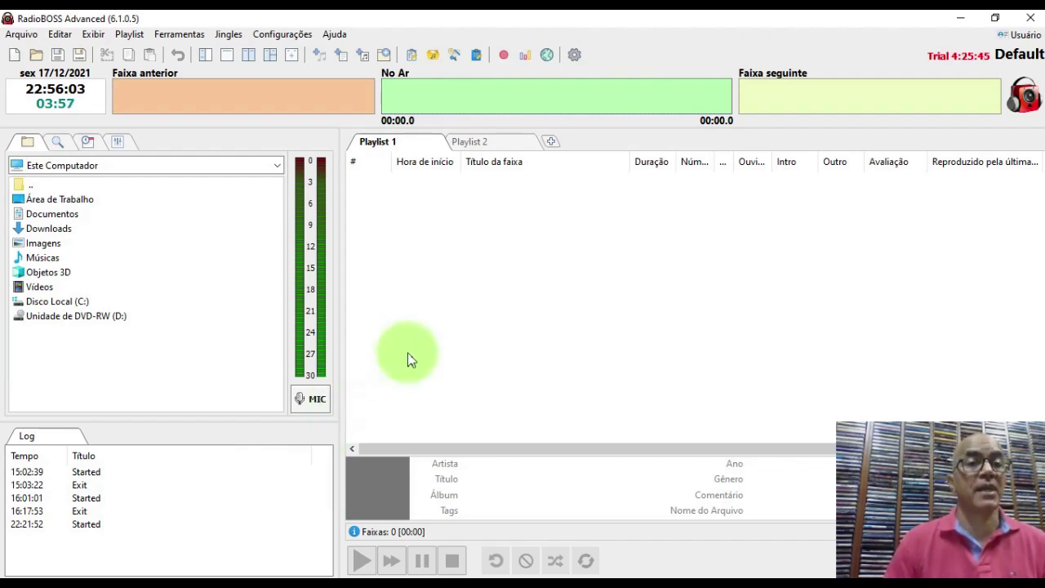
- Open Playlist Generator Pro and check its list of saved presets without loading one
click(130, 34)
mouse_move(179, 33)
click(129, 34)
click(129, 33)
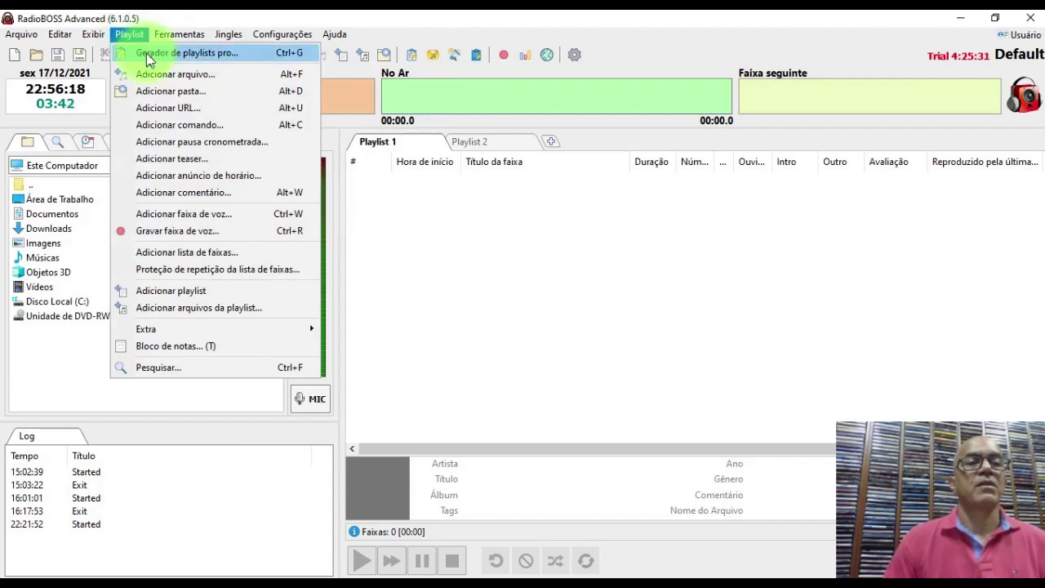
click(162, 52)
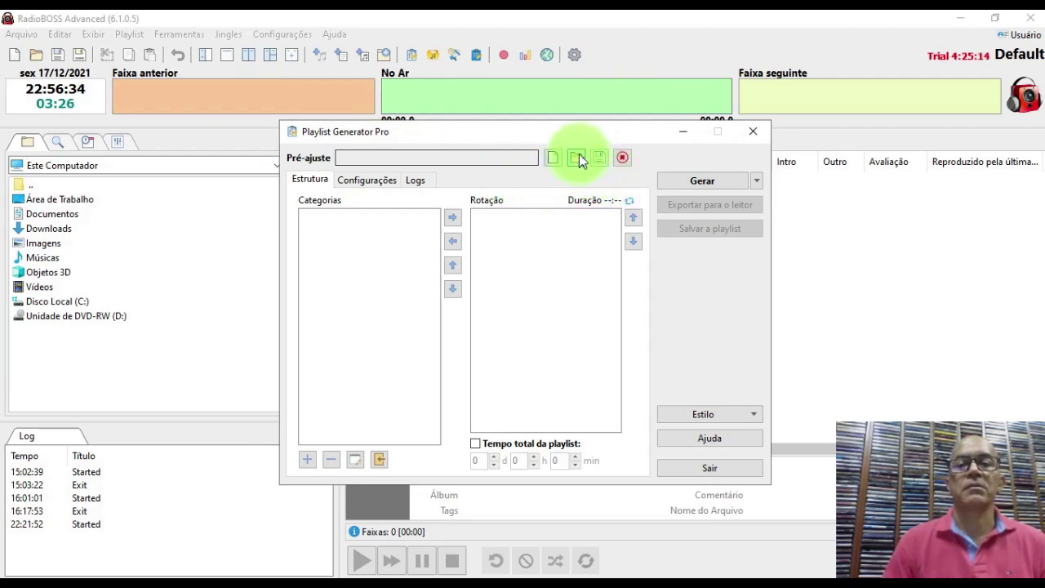
click(578, 158)
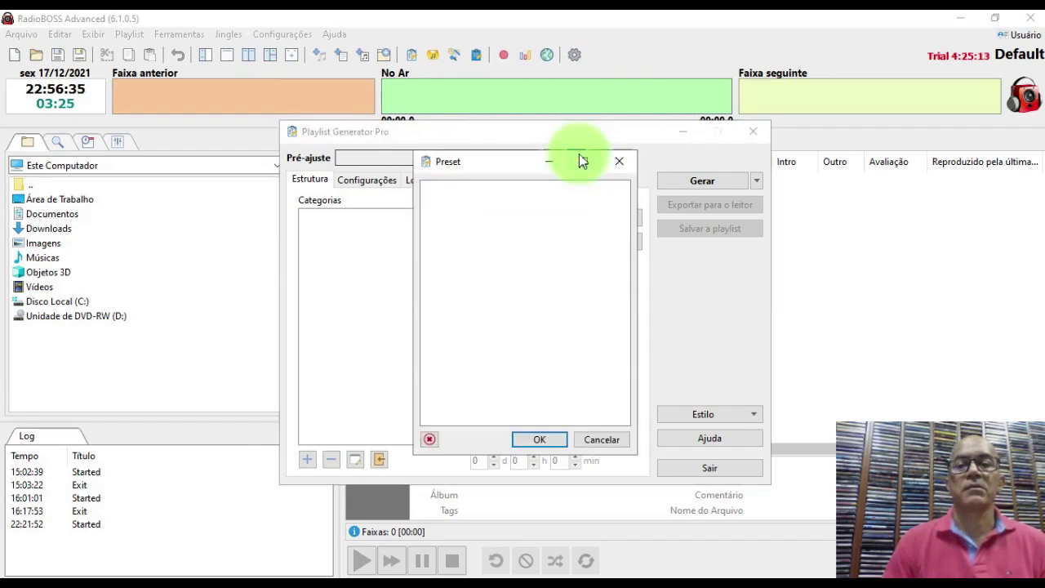
click(622, 165)
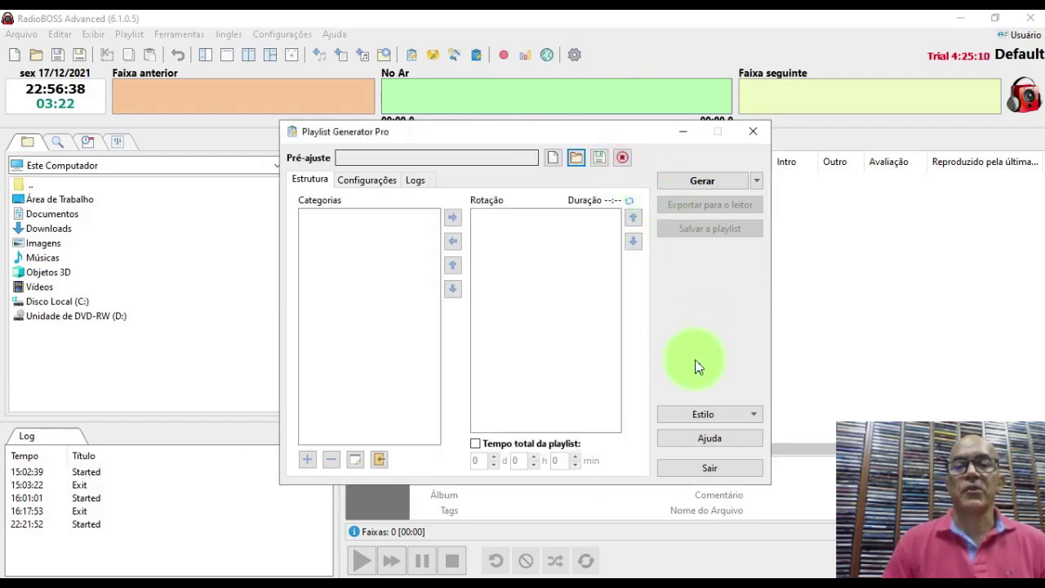
- Try the Aqua Light Slate, Carbon and Charcoal Dark Slate styles in Playlist Generator Pro, reopening the generator after the last style change
click(753, 416)
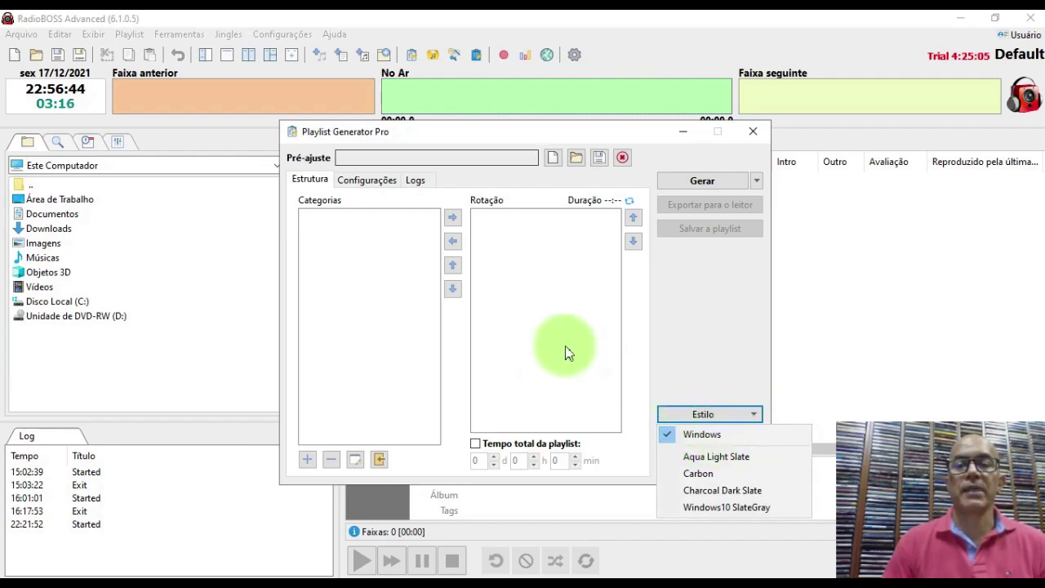
click(726, 457)
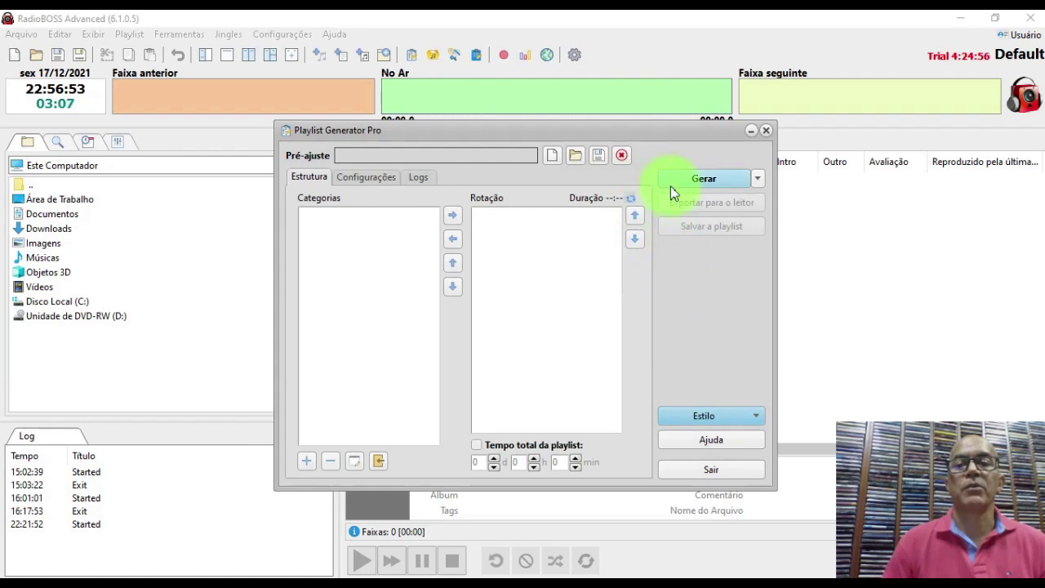
click(755, 417)
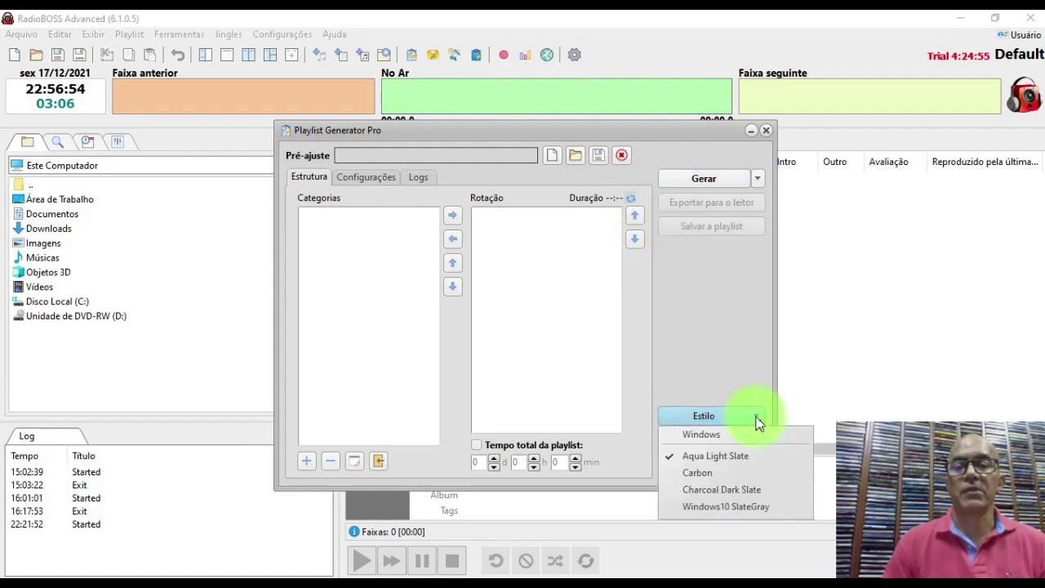
click(717, 473)
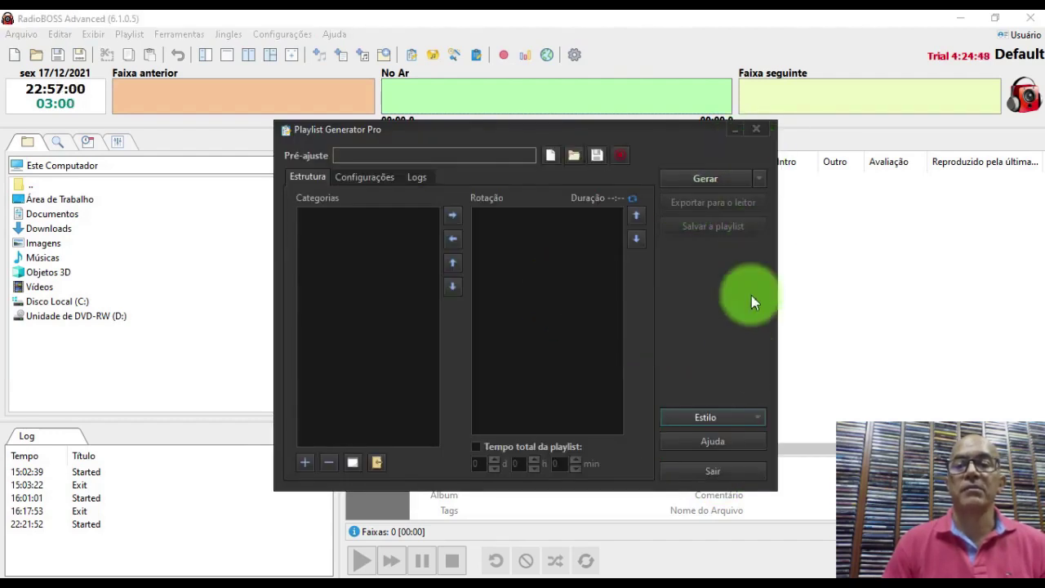
click(758, 420)
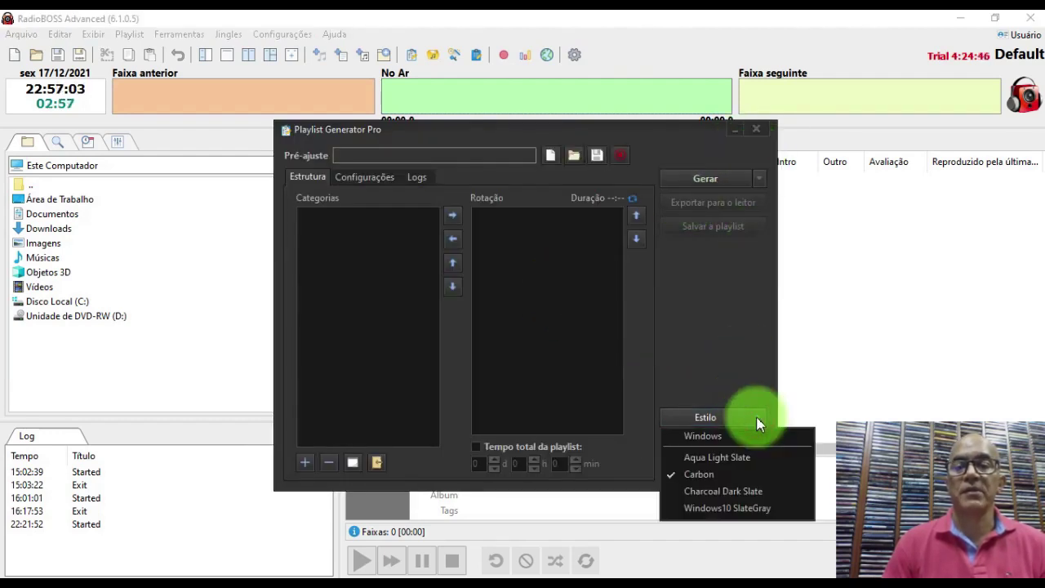
click(741, 494)
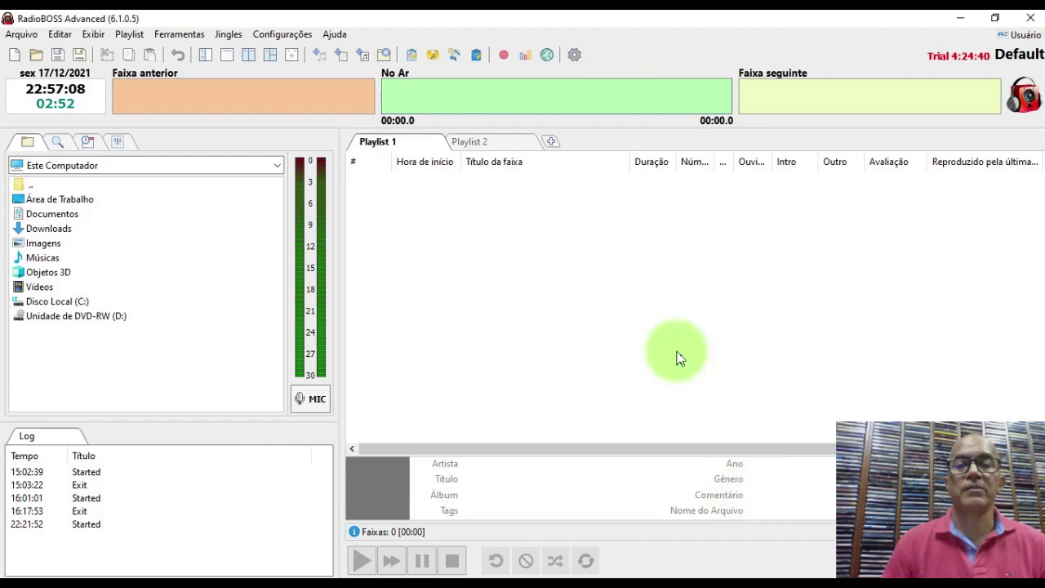
key(ctrl+g)
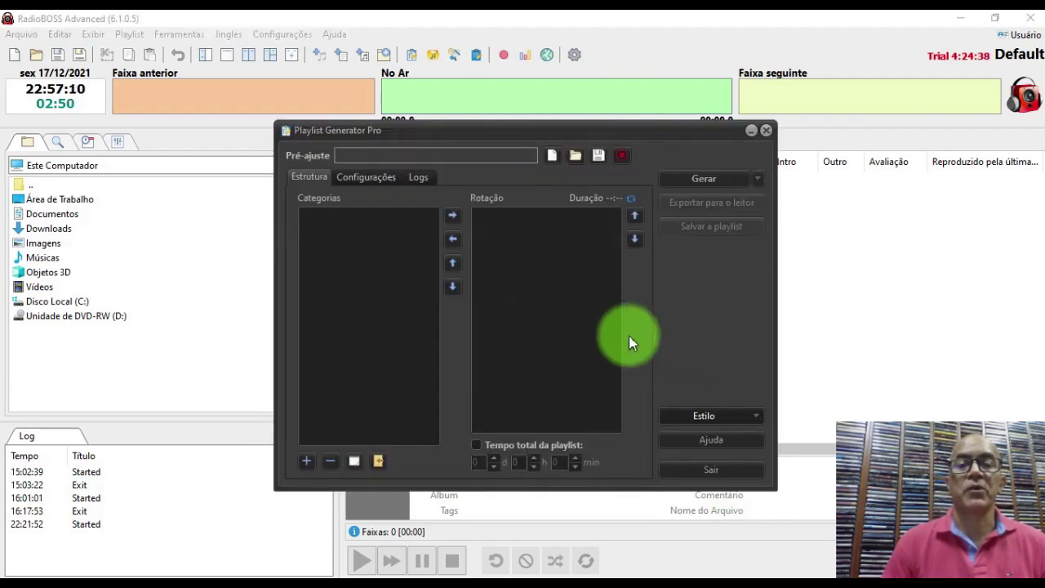
- Apply the Windows10 SlateGray style to Playlist Generator Pro and close the generator
click(756, 416)
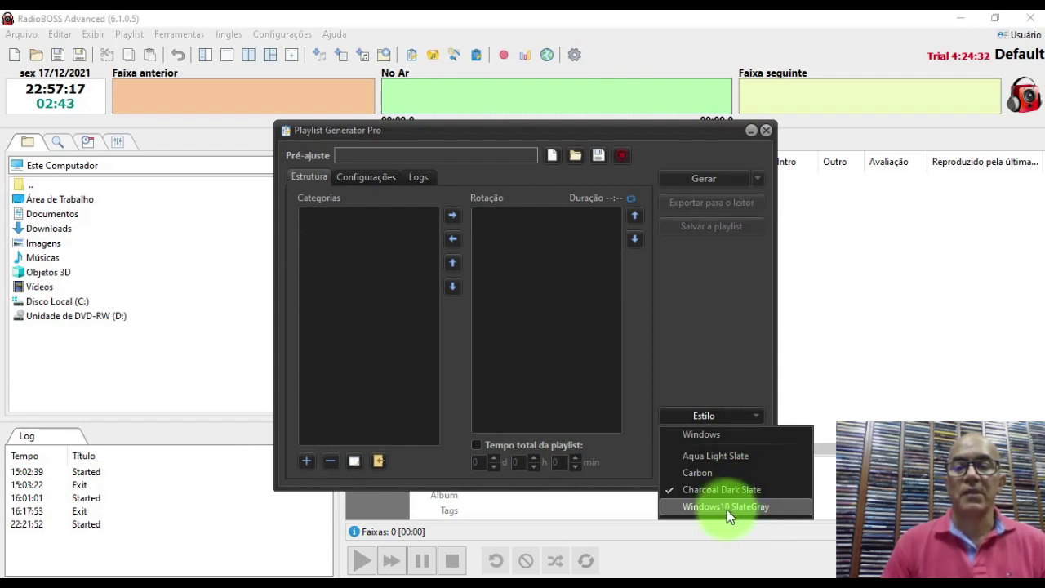
click(734, 507)
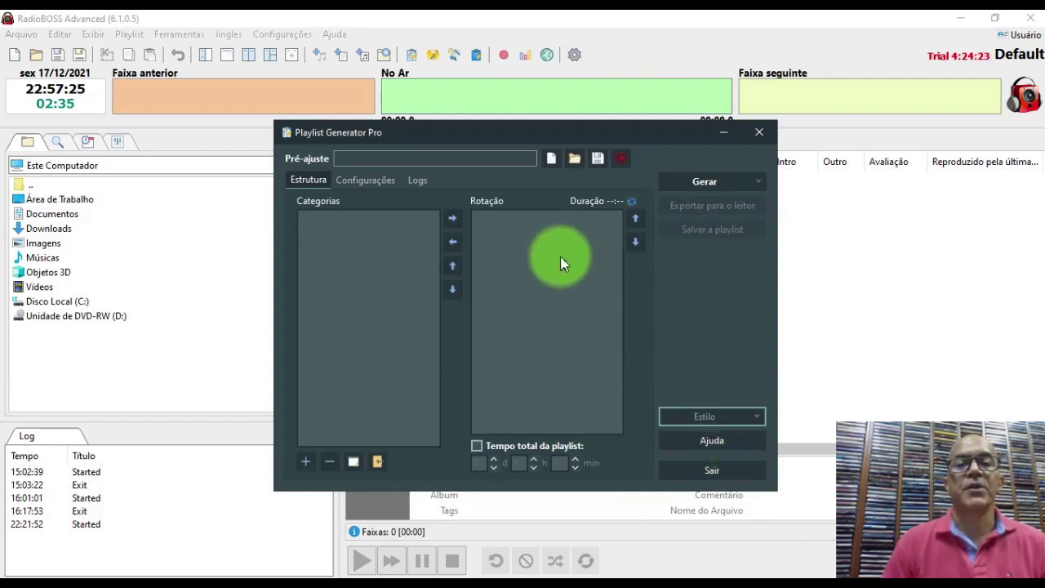
click(758, 133)
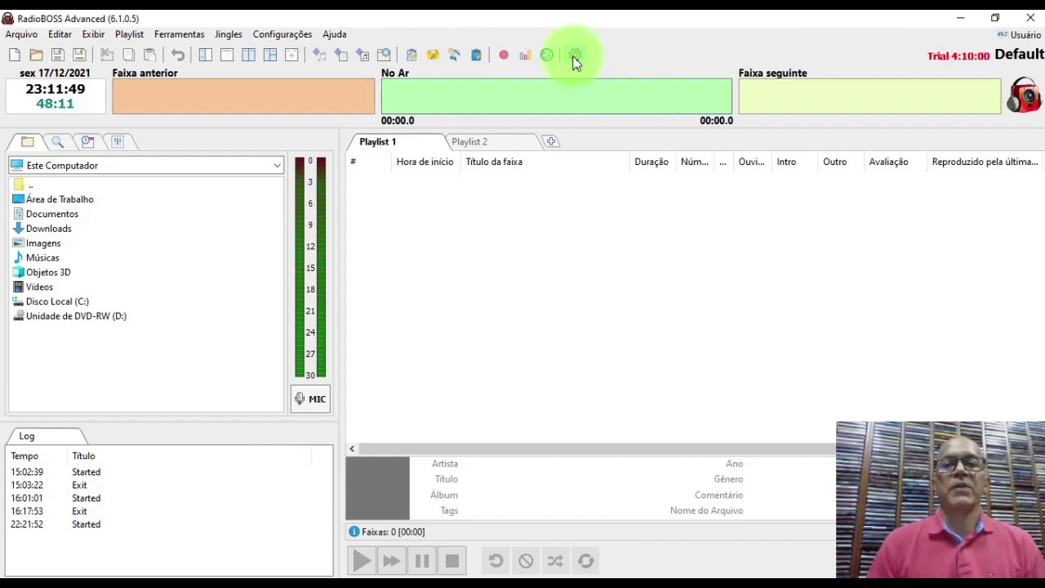
- Open the program settings and look over the file types, playback, miscellaneous playback and fade options
click(576, 59)
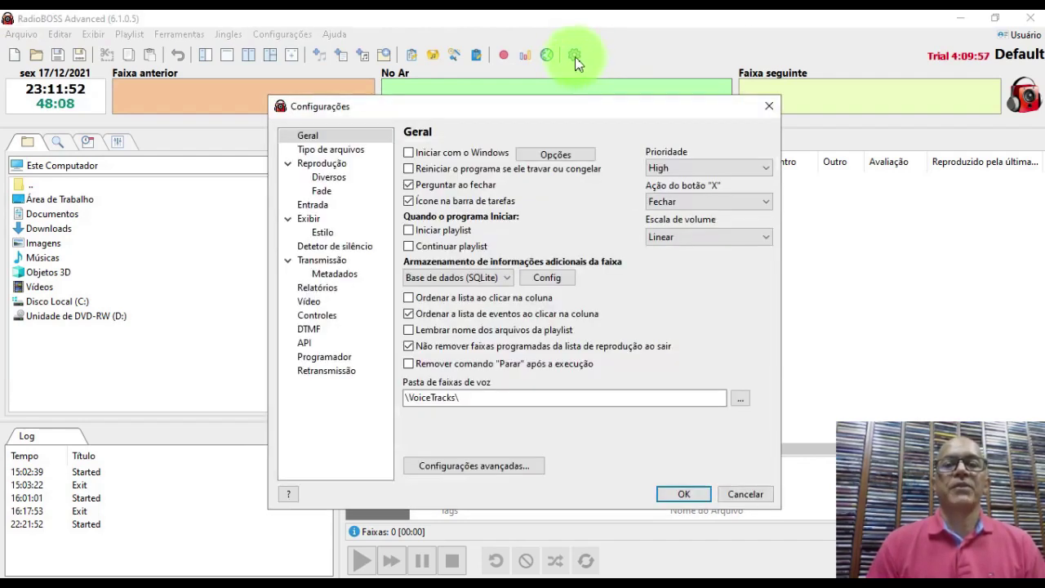
click(326, 150)
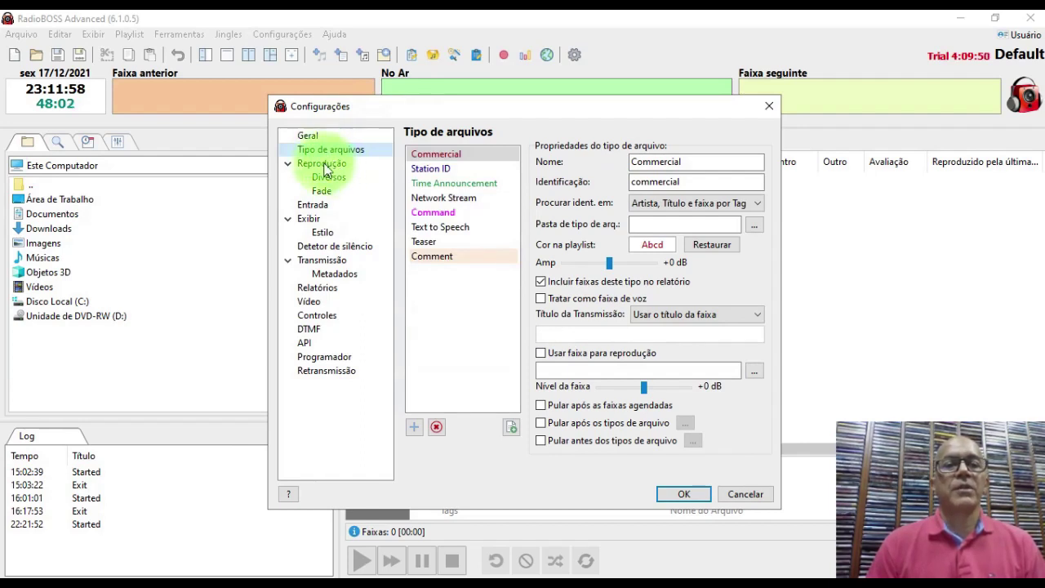
click(329, 167)
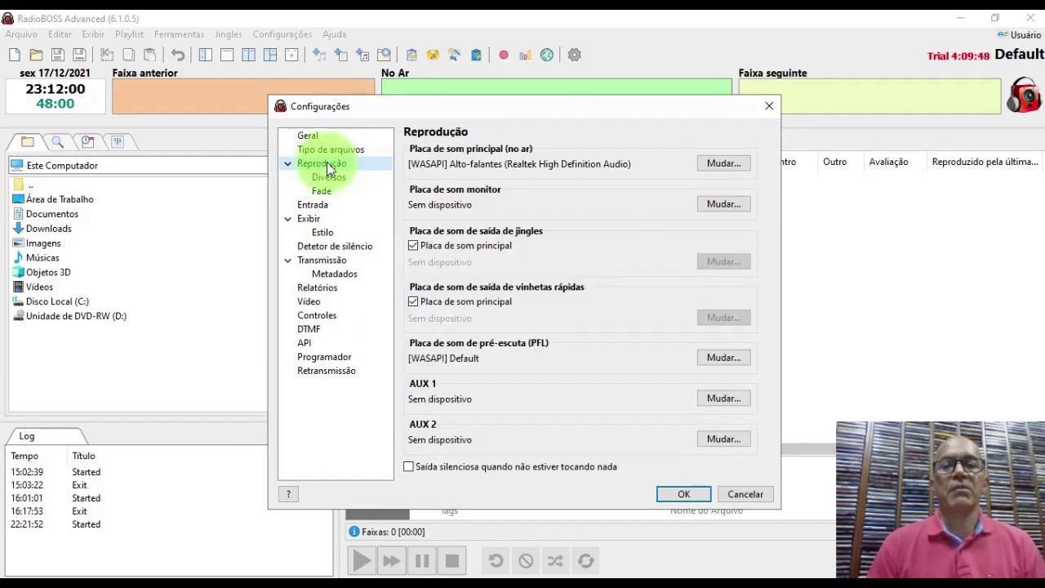
click(328, 176)
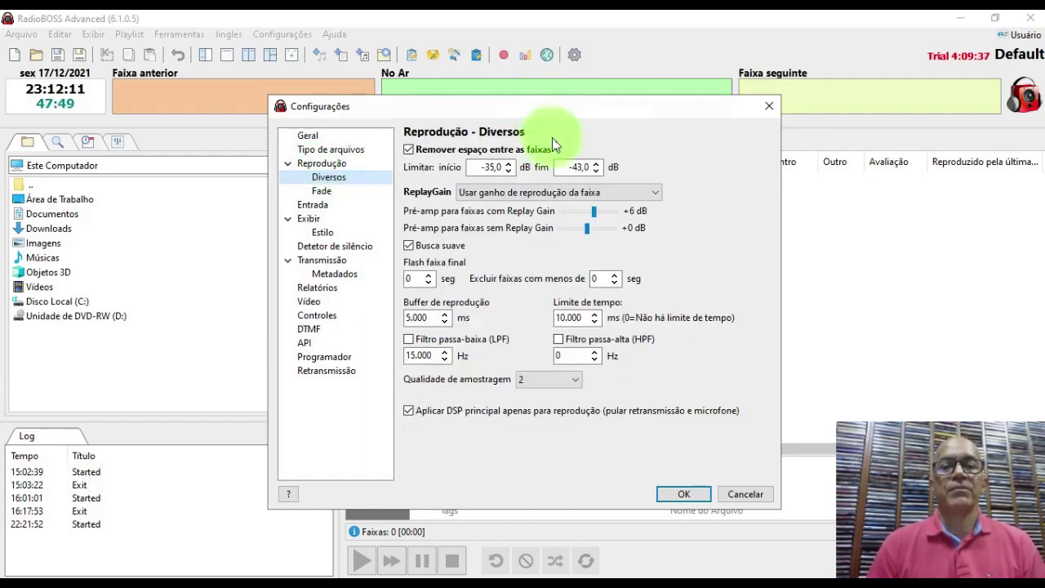
click(323, 191)
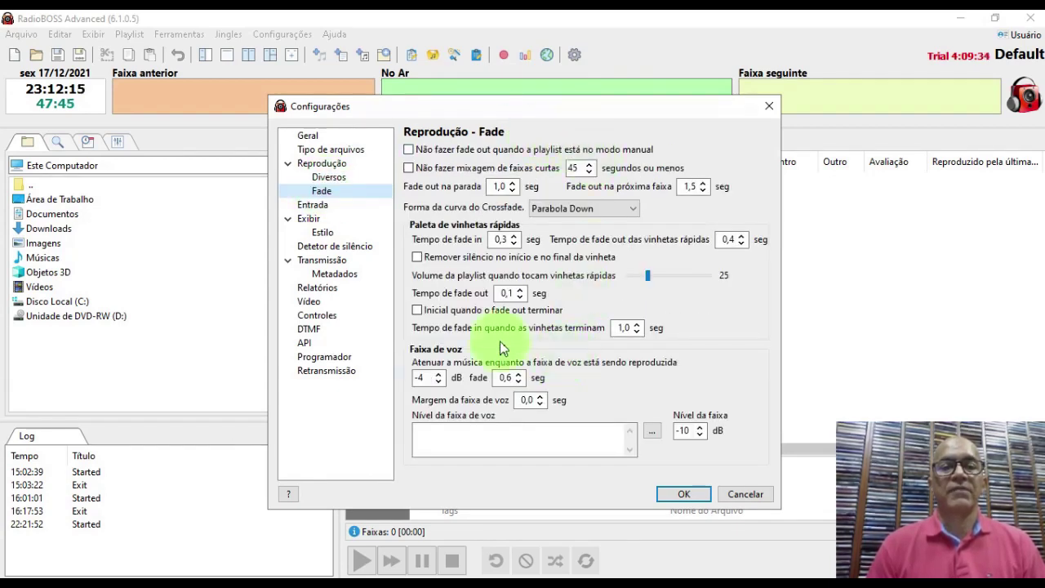
- Check the WASAPI devices offered for Input 3 (Line3.In) in the input settings and cancel without assigning one
click(314, 205)
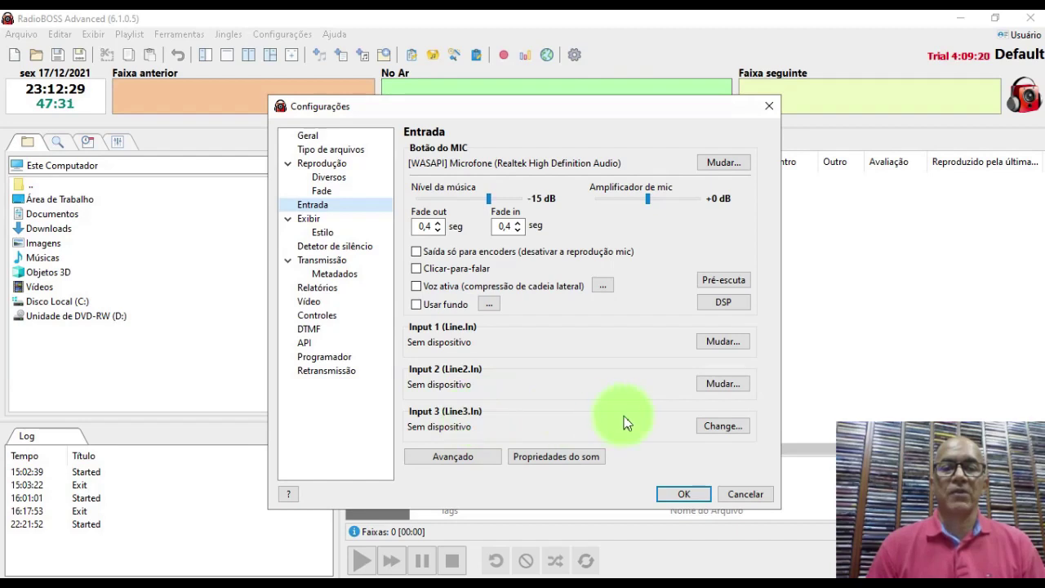
click(727, 429)
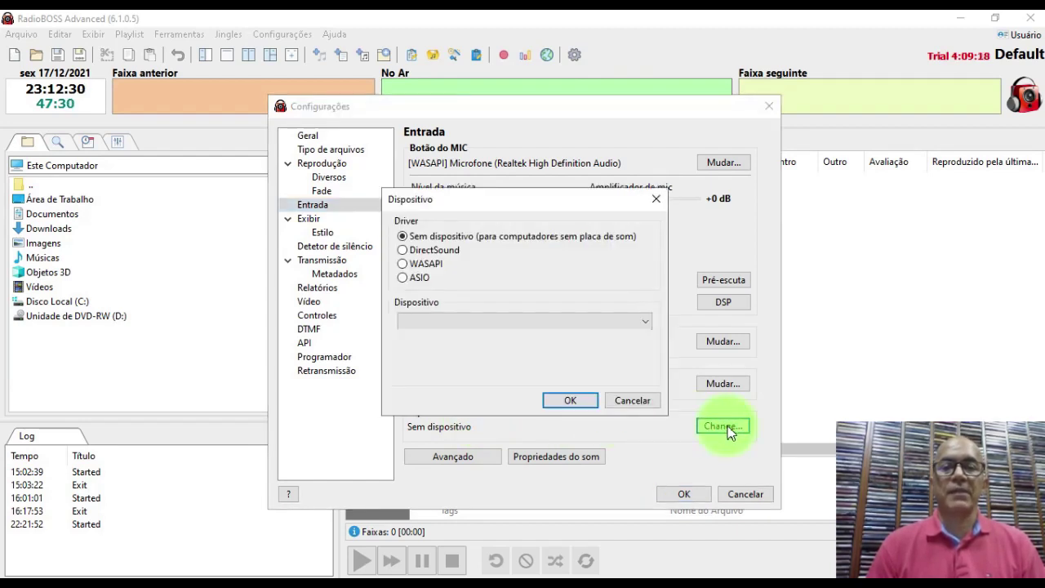
click(421, 266)
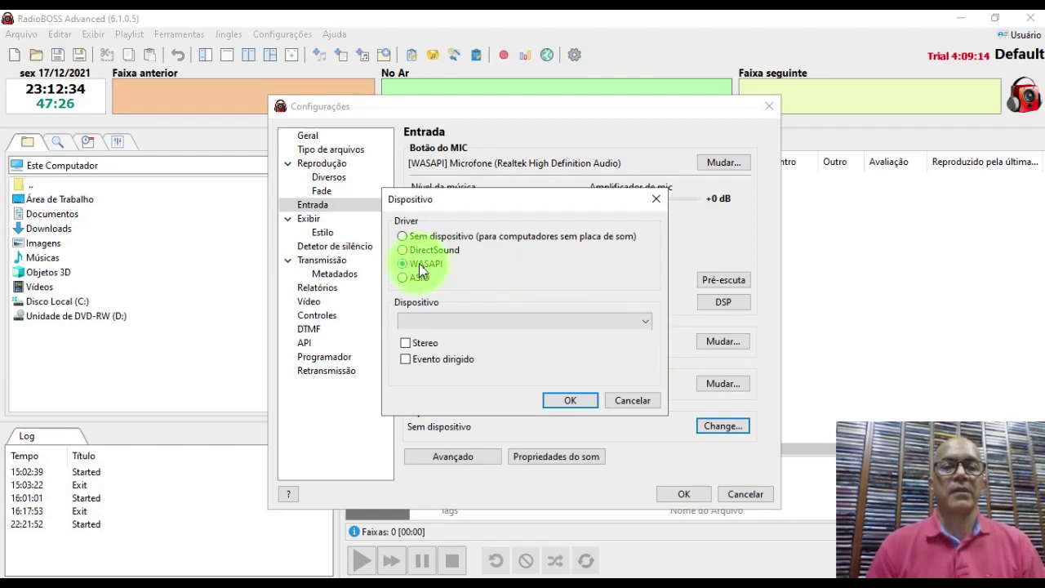
click(642, 325)
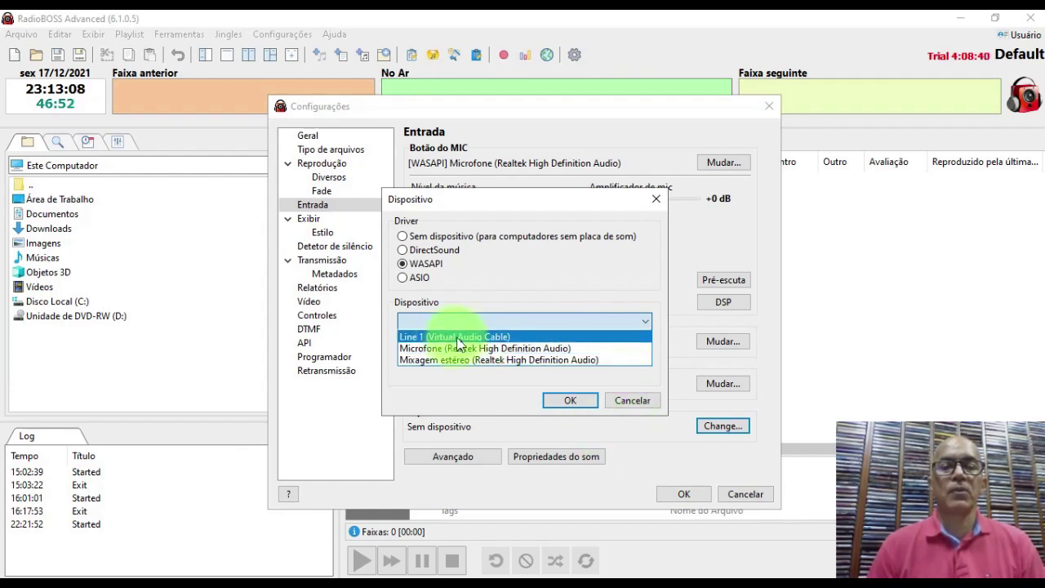
click(633, 399)
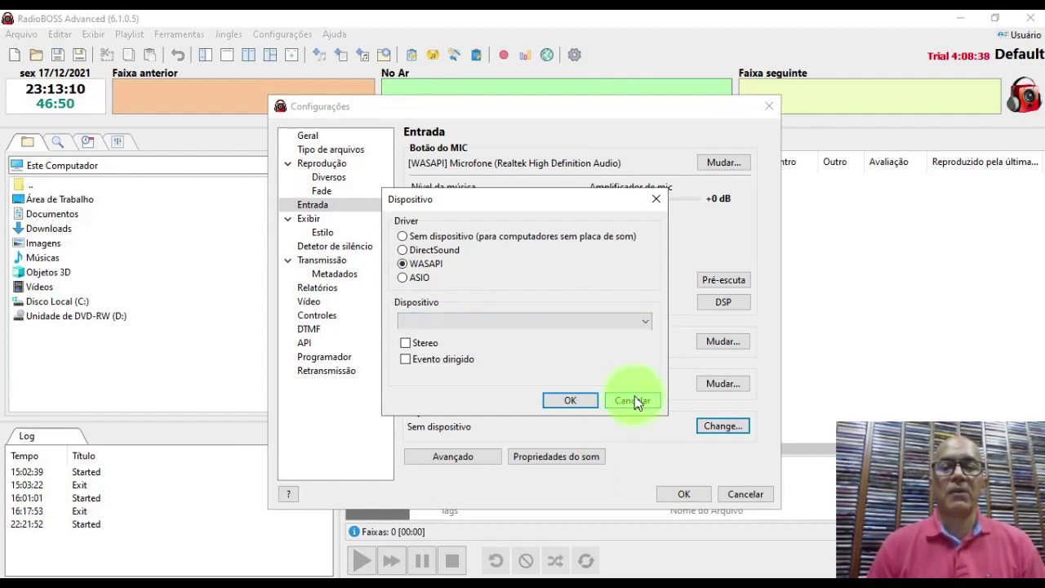
click(633, 400)
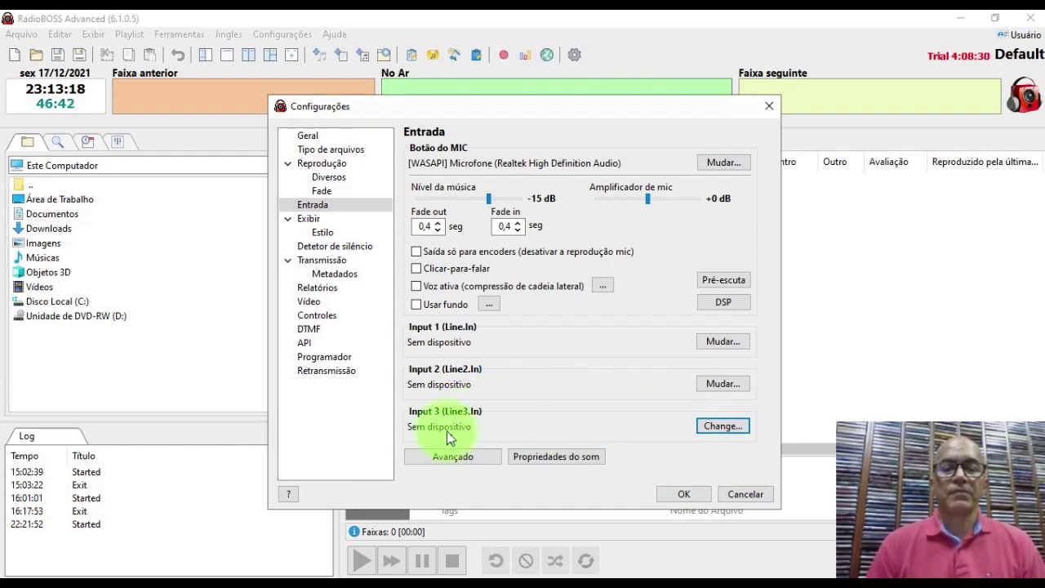
- Reveal the advanced input option and try muting the monitor while the microphone is on, leaving it disabled
click(460, 457)
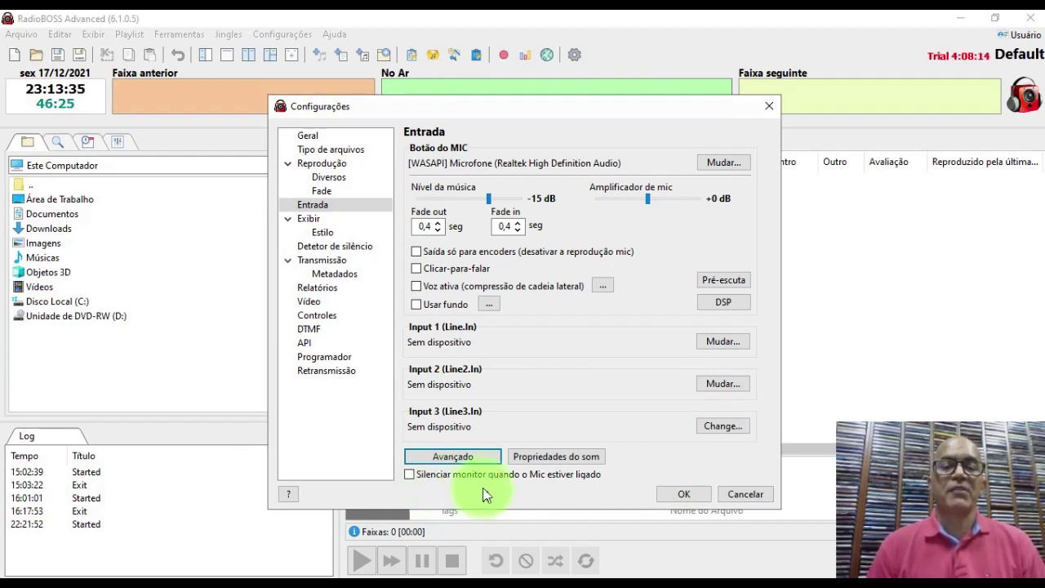
click(410, 475)
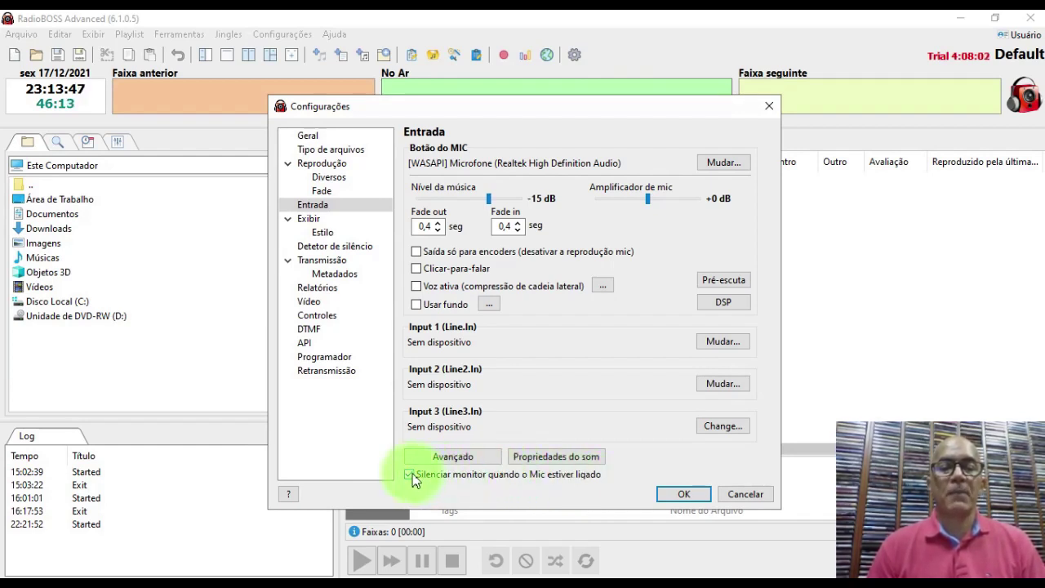
- View the system sound devices and the microphone's sidechain compressor settings without changing anything
click(562, 457)
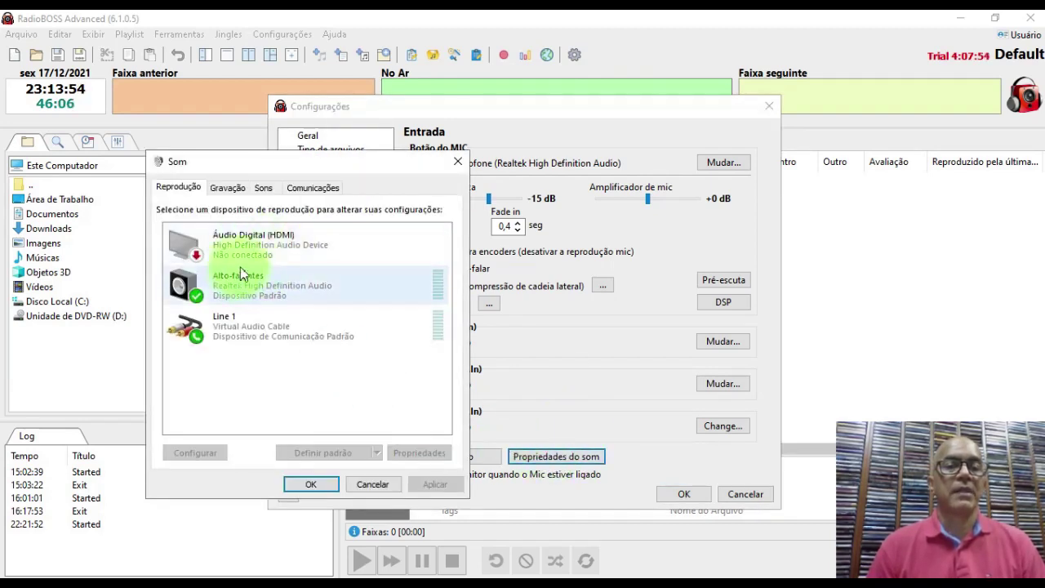
click(458, 161)
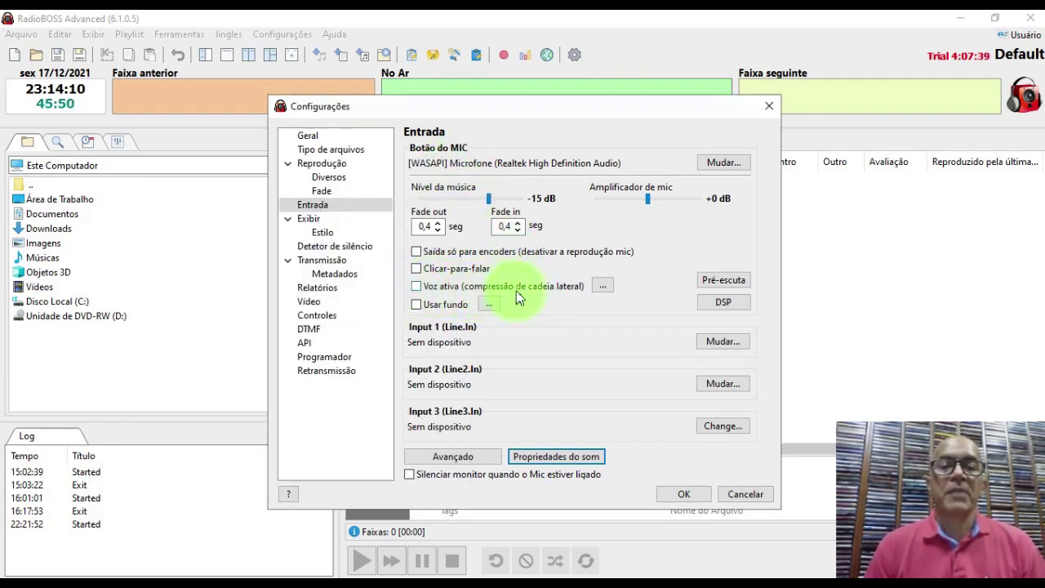
click(604, 285)
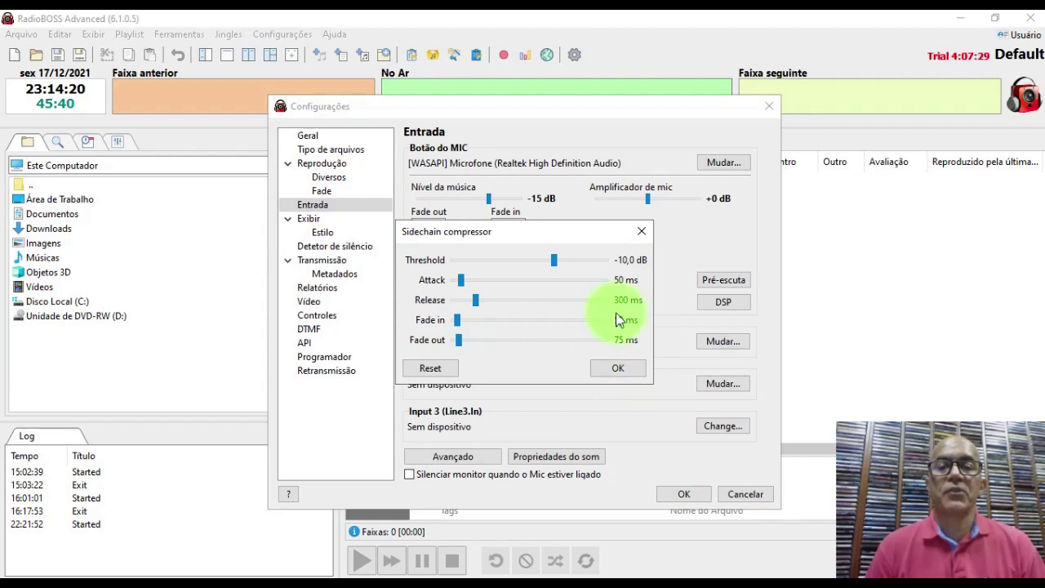
click(642, 231)
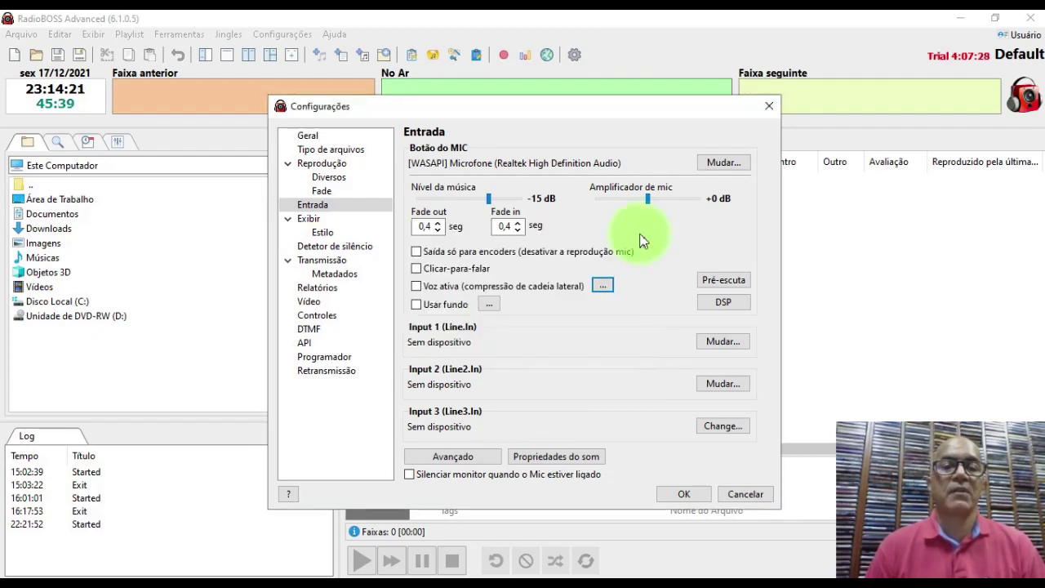
- Open the Mic Bed settings, browse the musica folder for a background music file, and cancel the file selection
click(489, 304)
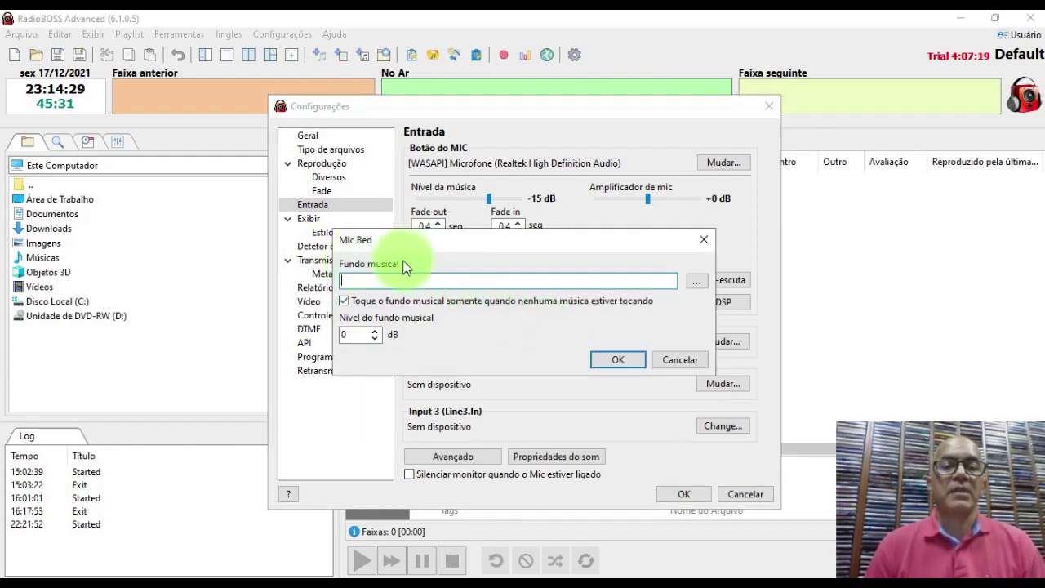
click(696, 280)
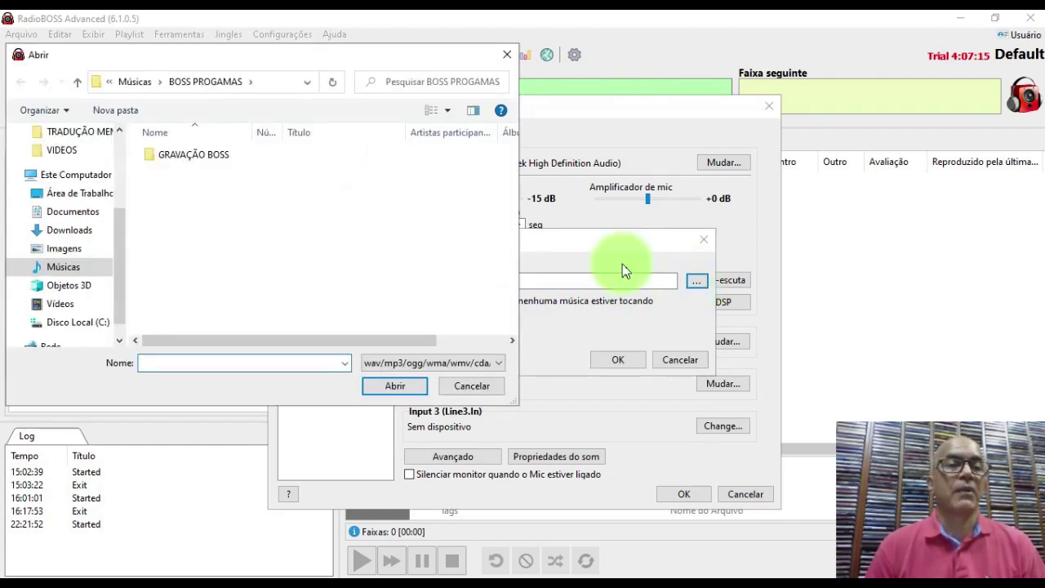
click(70, 272)
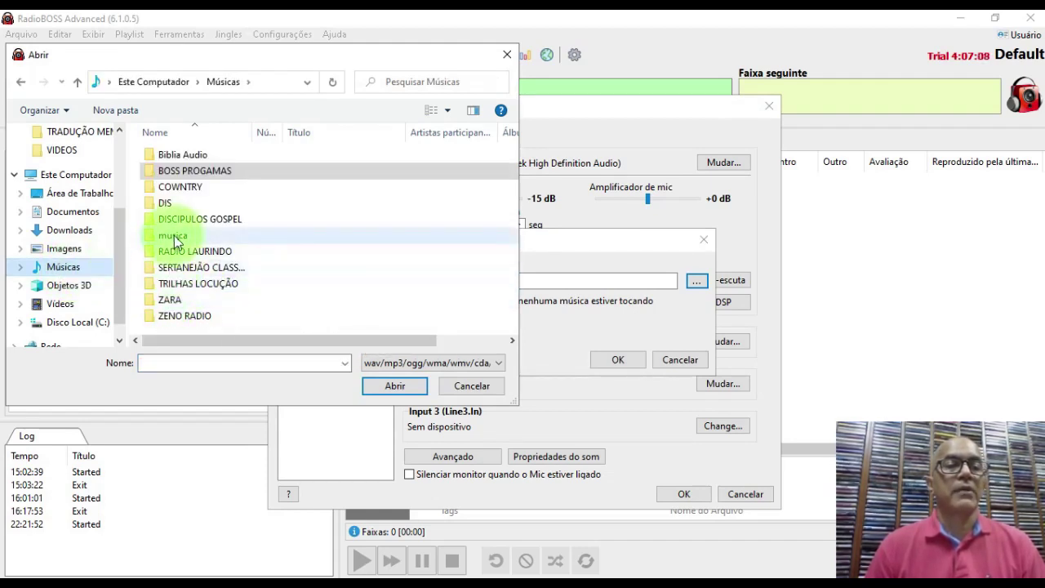
double_click(173, 239)
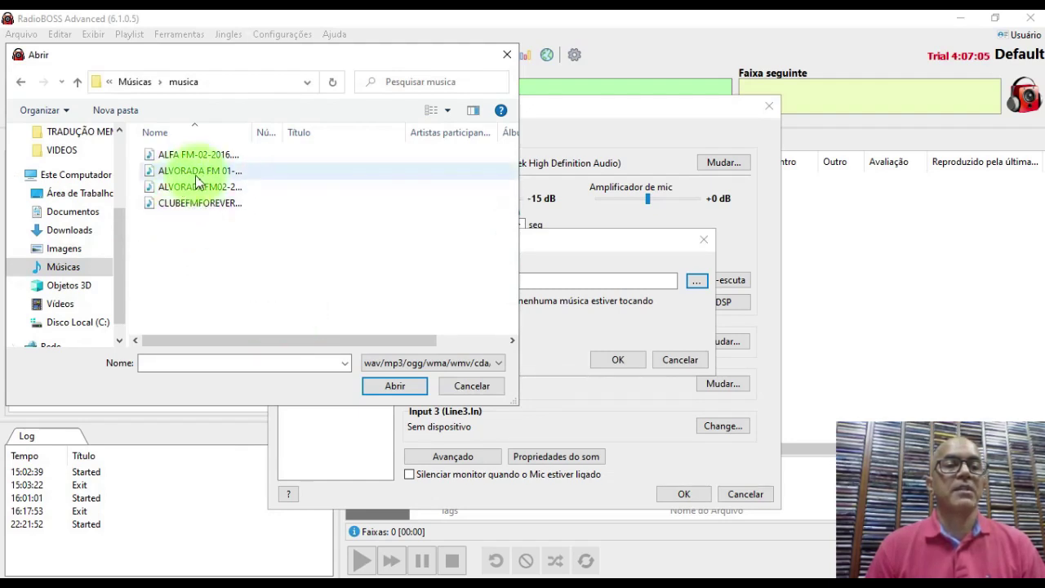
click(472, 386)
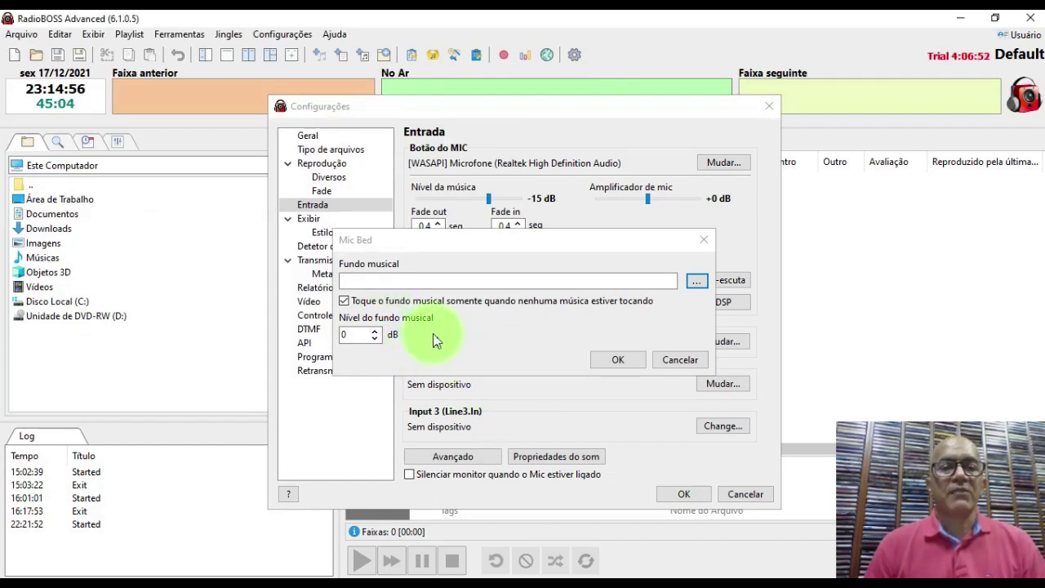
- Disable the Mic Bed option that plays the background music only when no song is playing
click(365, 283)
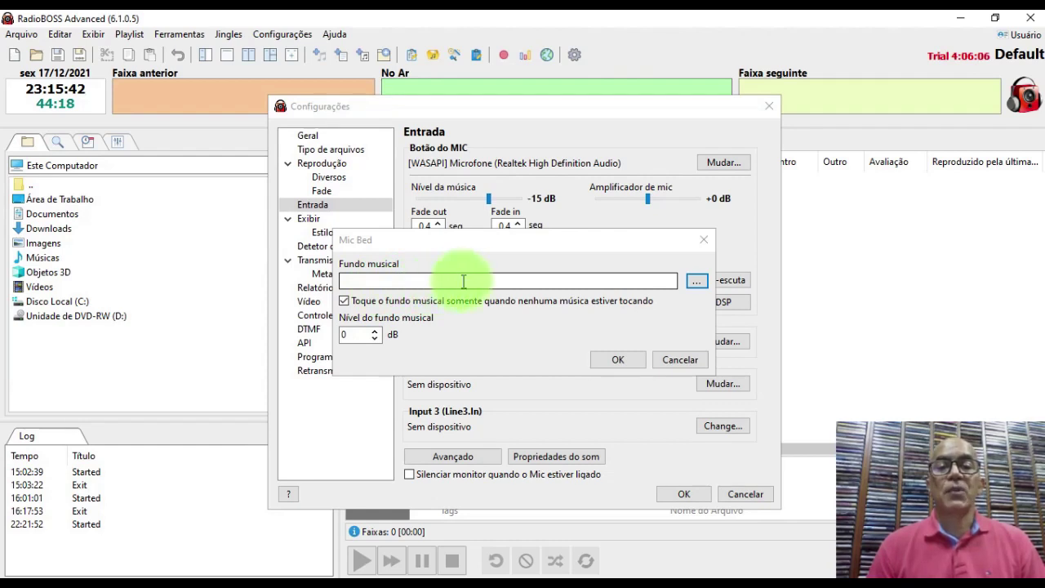
click(344, 302)
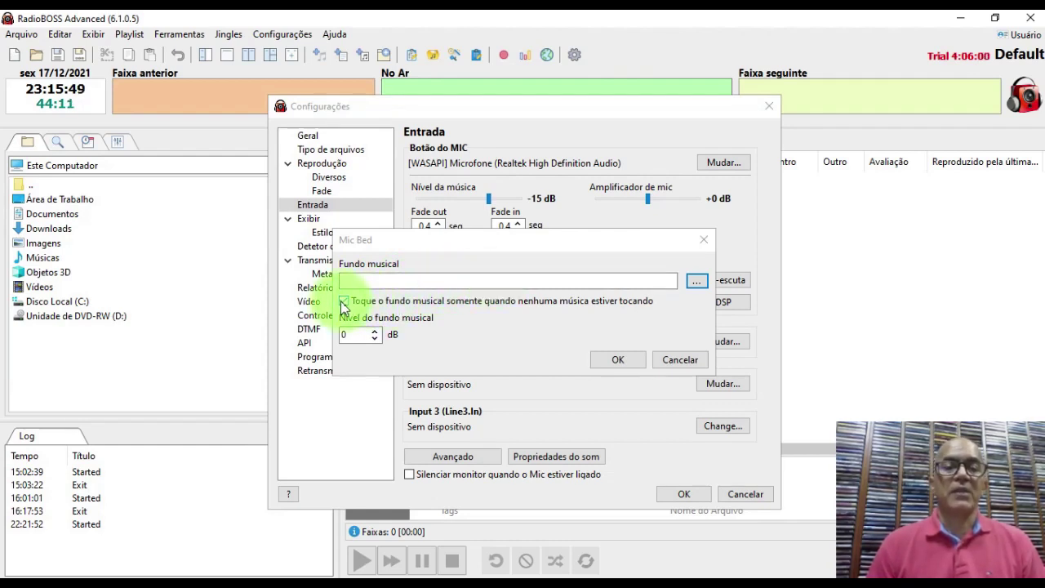
click(344, 302)
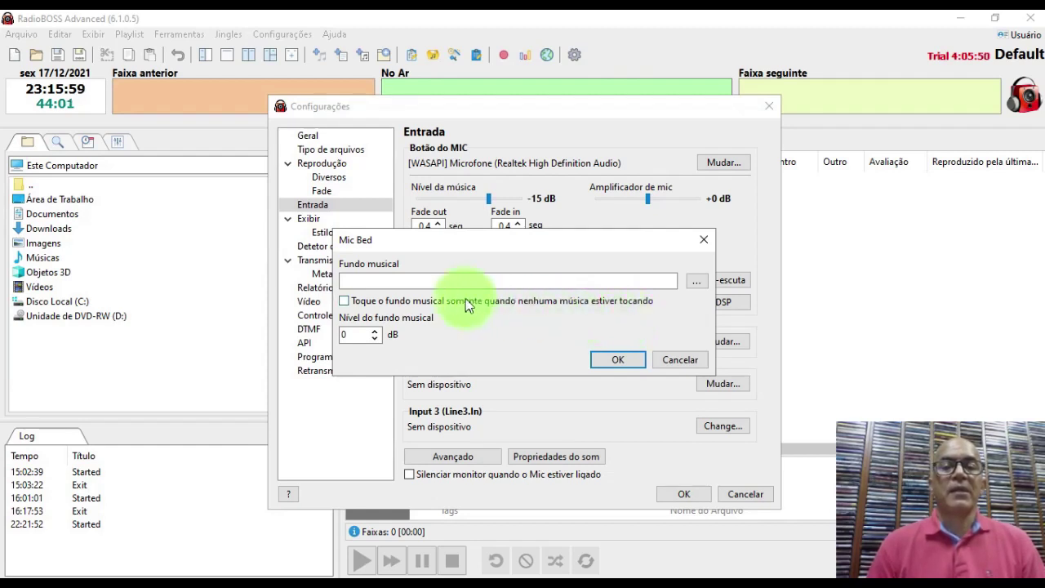
- Accept the Mic Bed dialog and close the program settings without saving
click(623, 361)
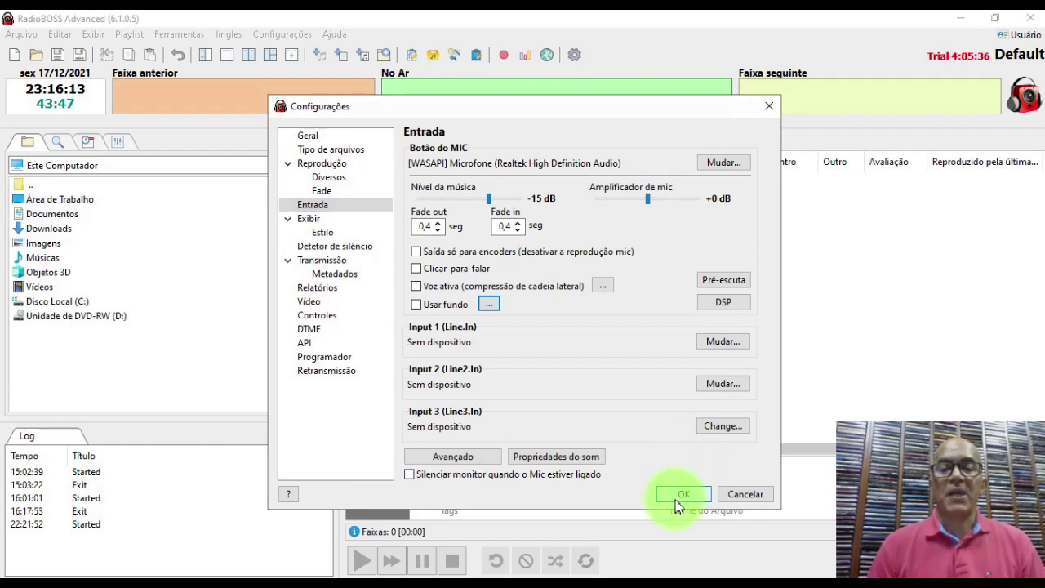
click(744, 494)
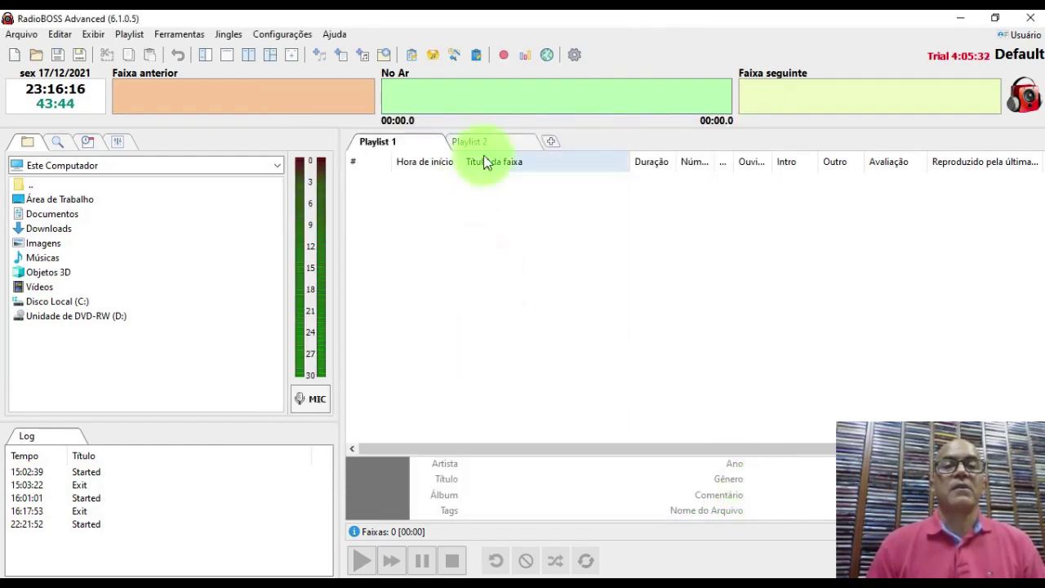
- Set the interface icon size to 150% in the display style settings and apply it
click(575, 55)
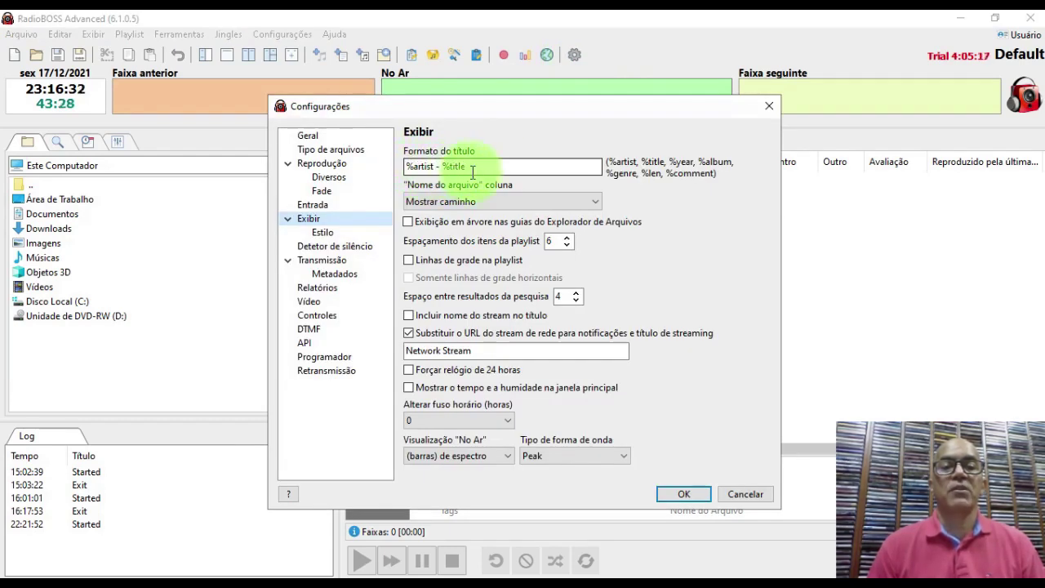
click(323, 234)
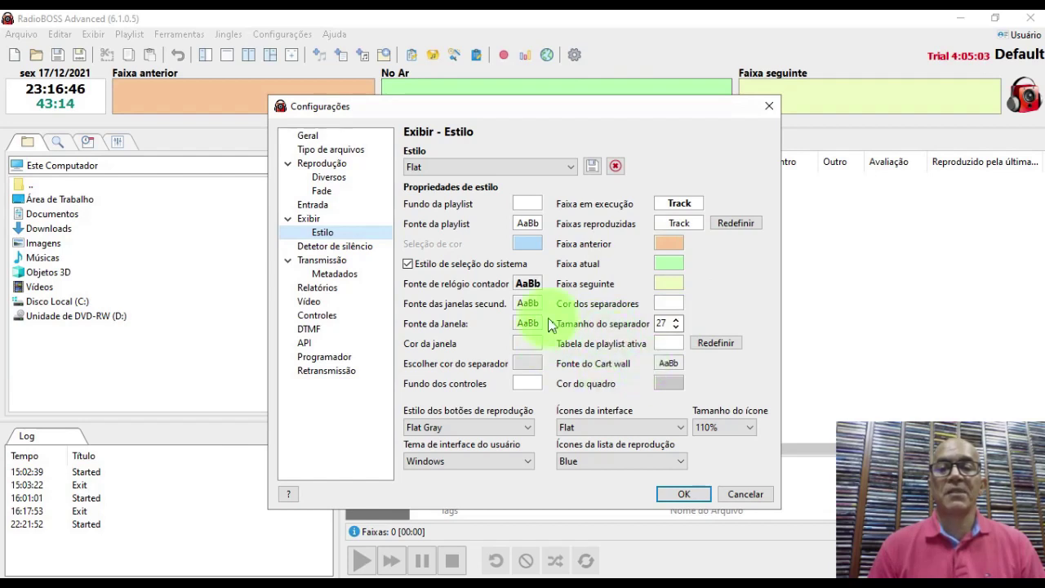
click(752, 427)
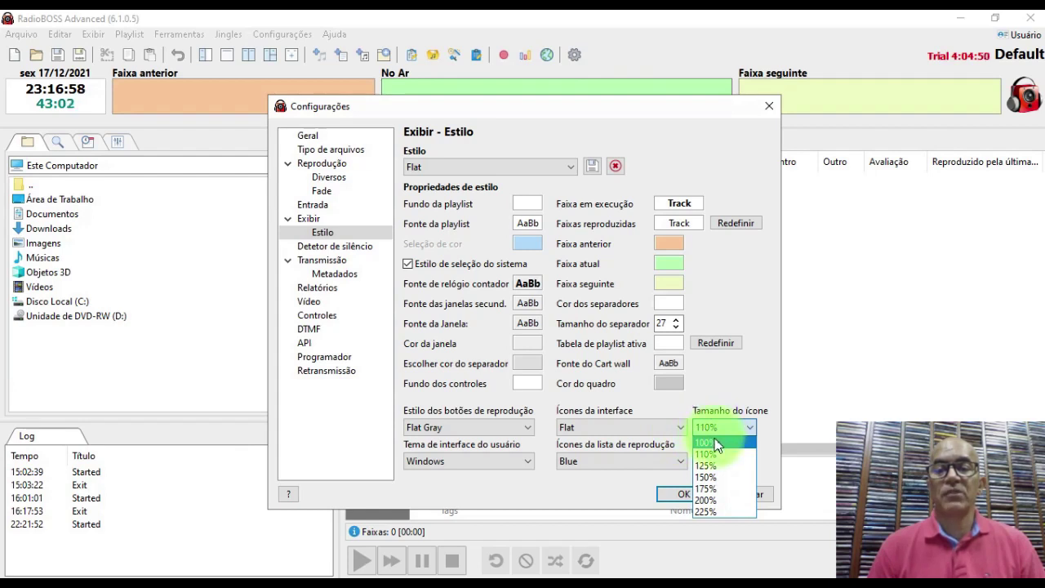
click(707, 477)
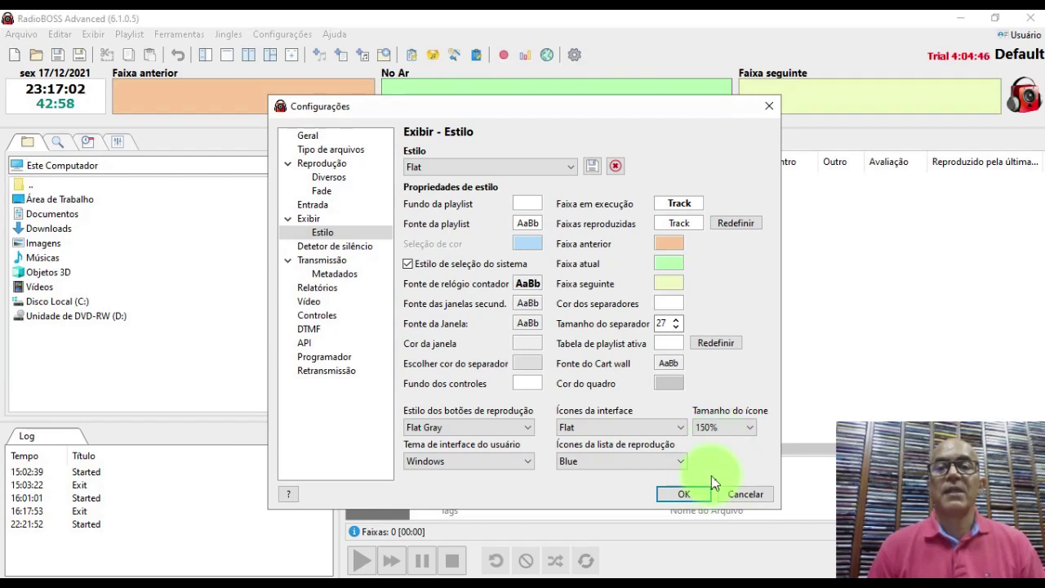
click(684, 497)
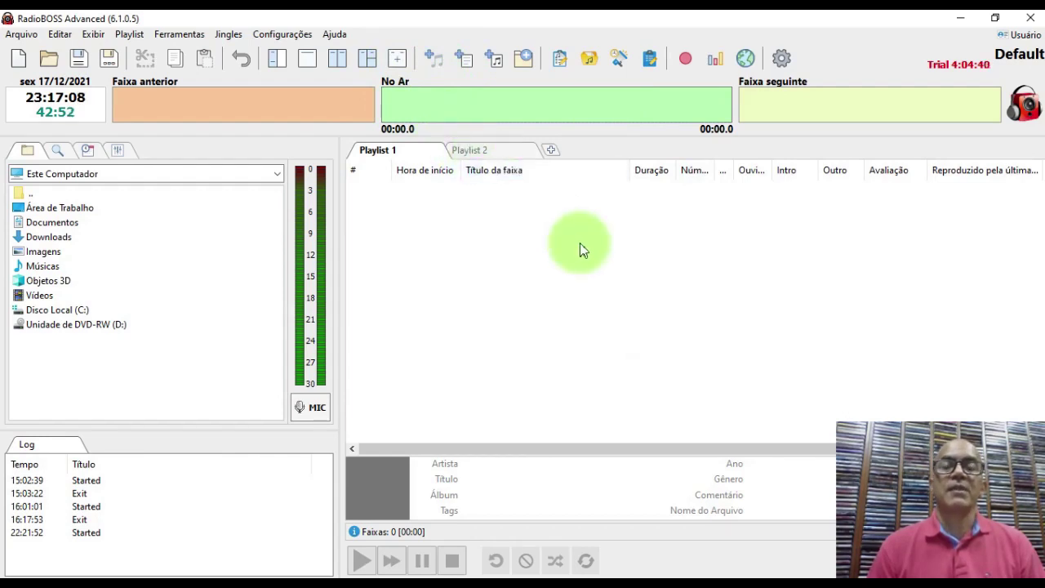
click(779, 60)
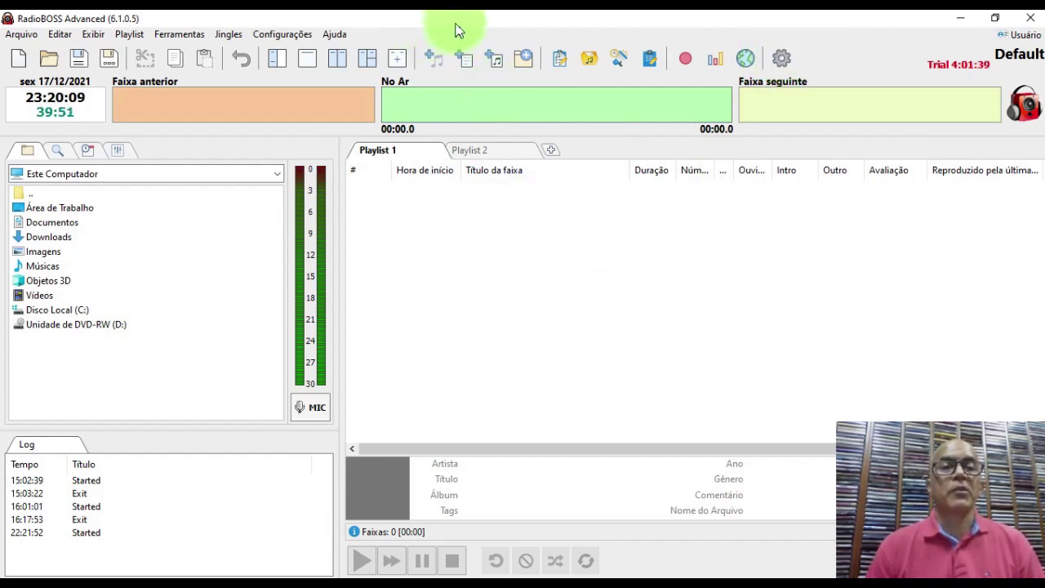
- Examine the tracklist repeat protection settings and the preset durations for not repeating an artist or a track
click(131, 35)
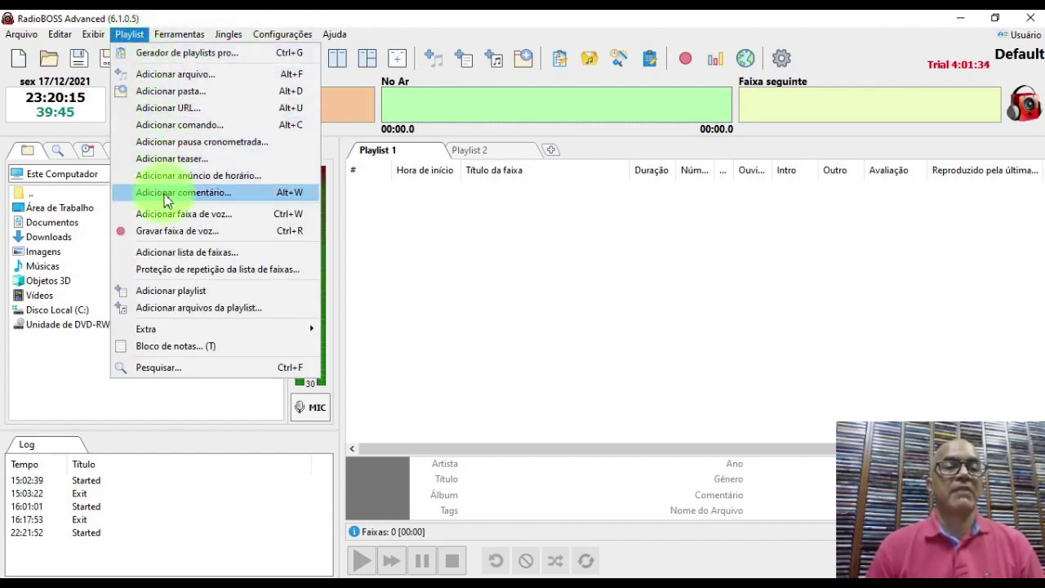
click(187, 272)
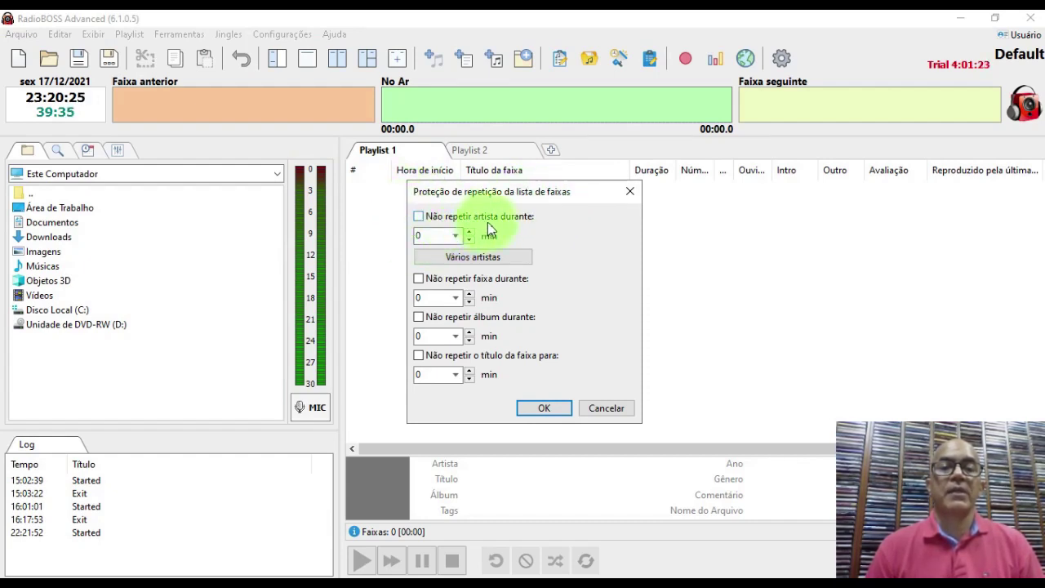
click(456, 236)
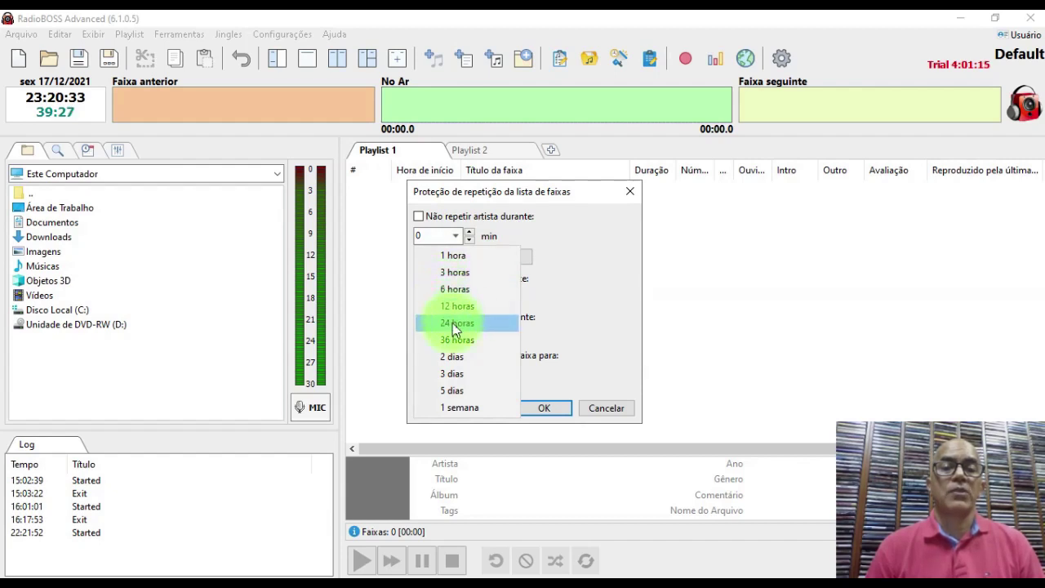
click(618, 299)
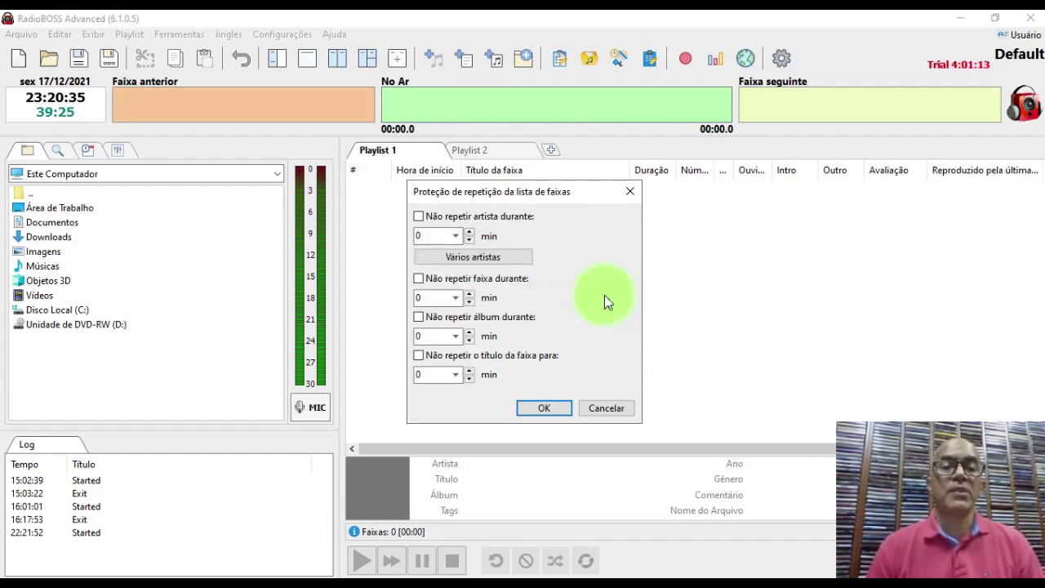
click(457, 299)
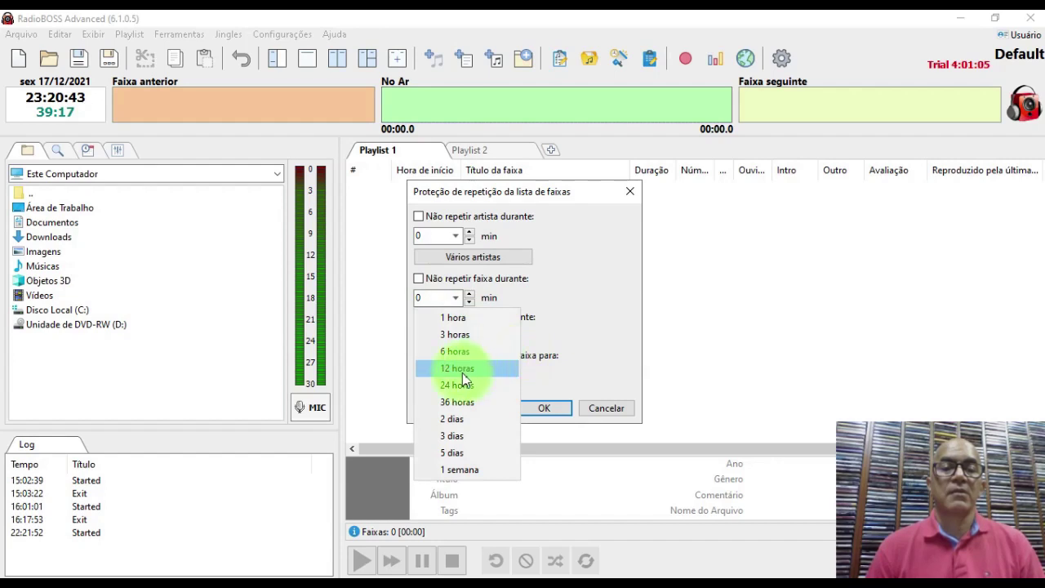
click(595, 286)
click(595, 280)
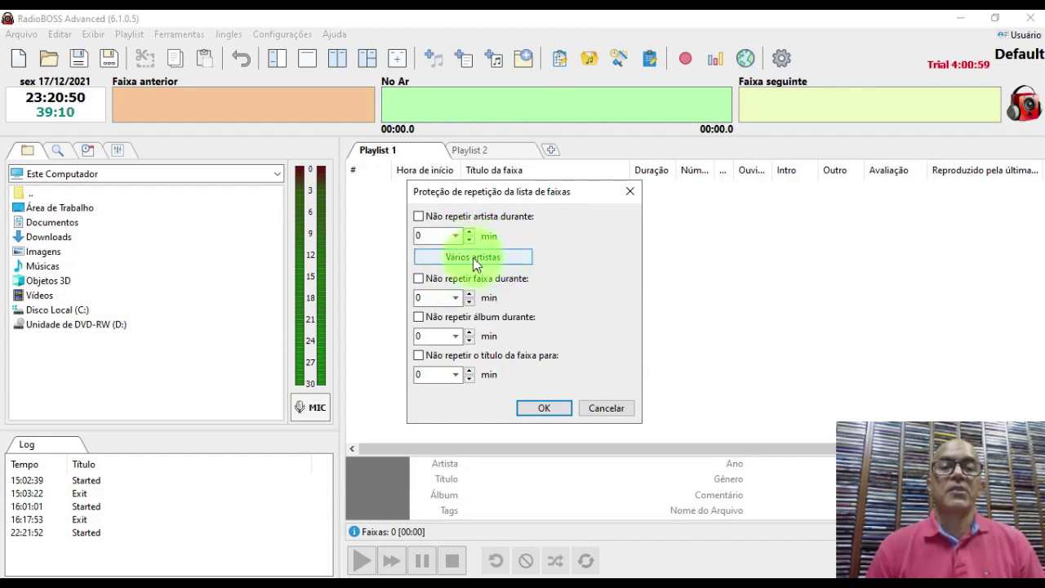
- Enable extracting artists individually for repeat protection, keep the listed artist separators, and save the repeat protection settings
click(445, 260)
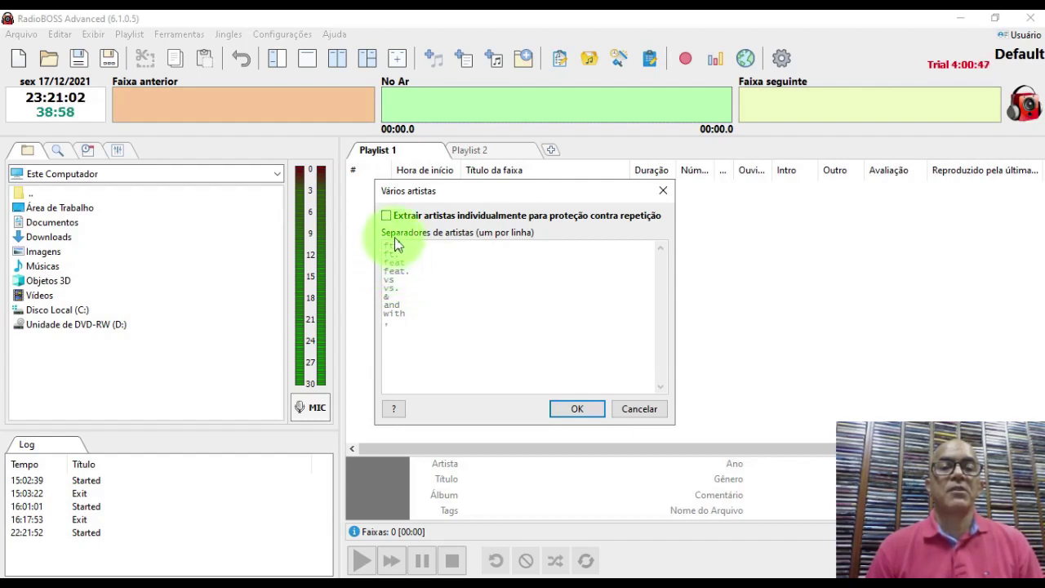
click(387, 216)
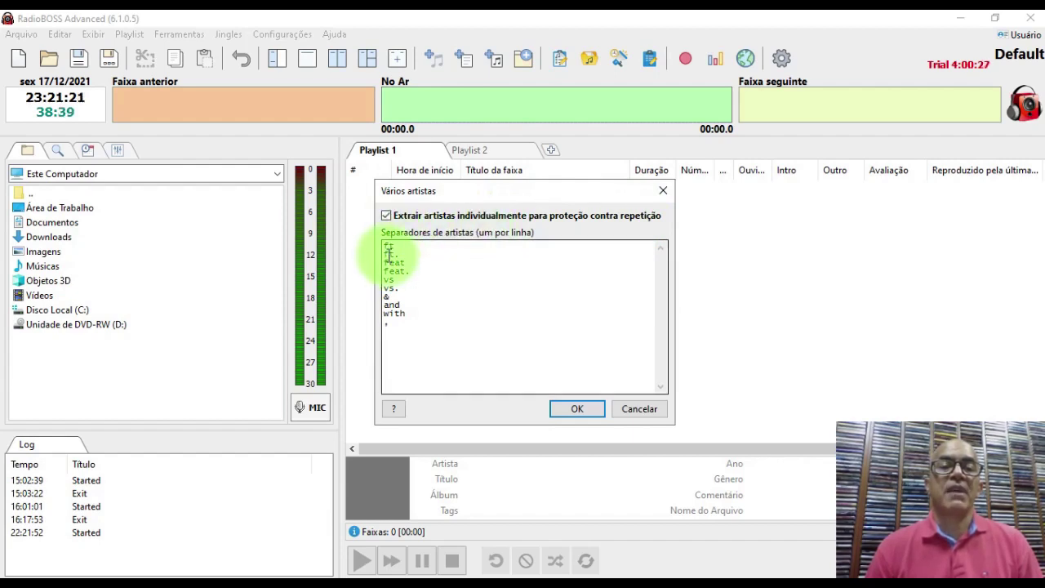
click(409, 221)
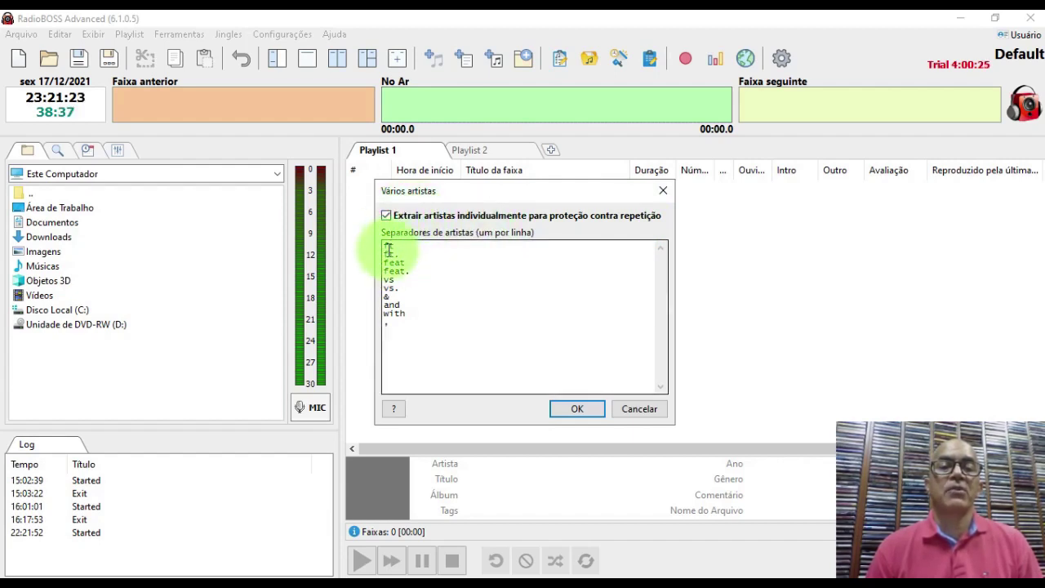
click(402, 217)
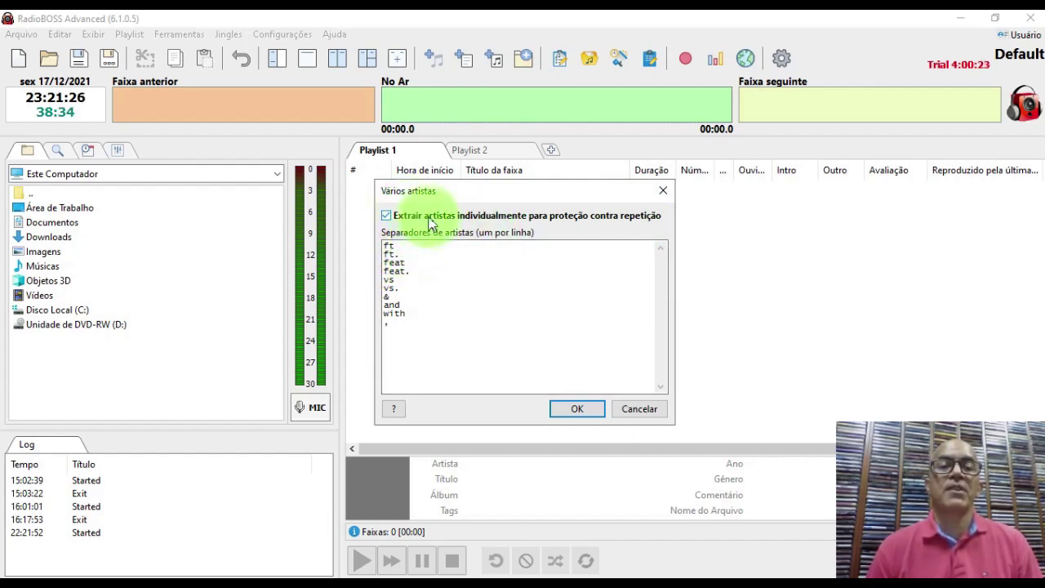
click(387, 218)
click(387, 217)
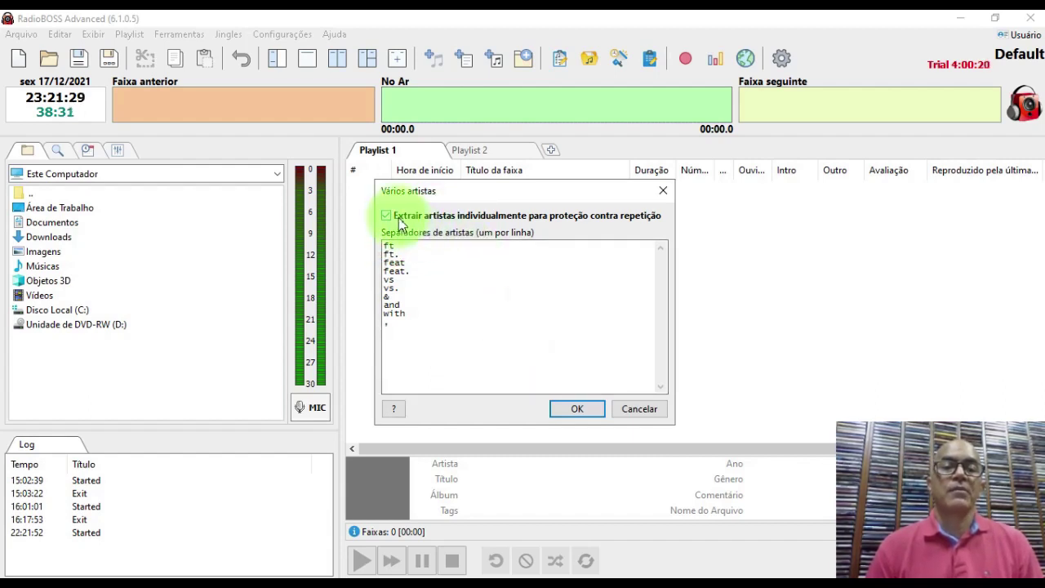
click(578, 409)
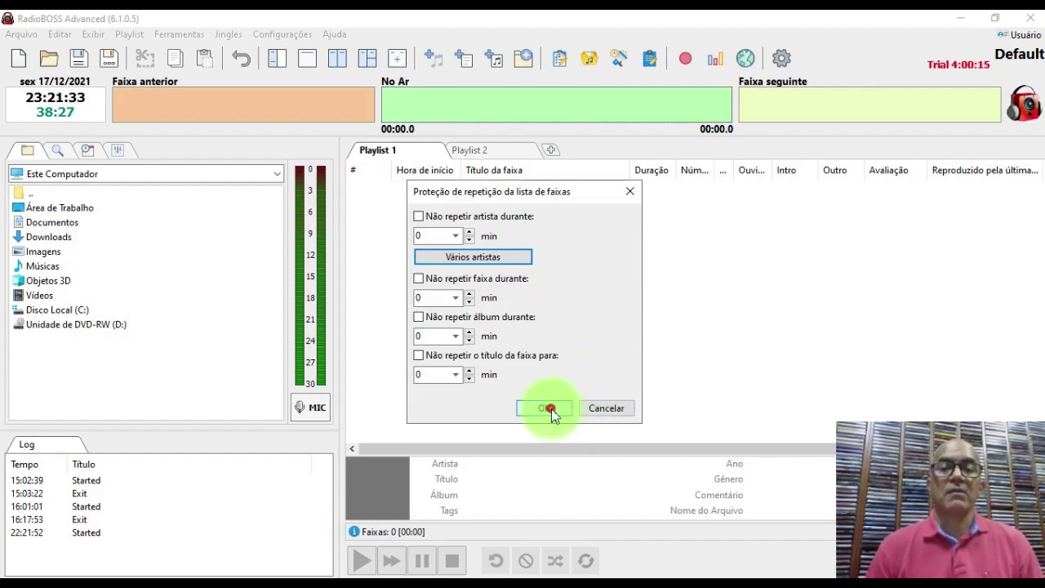
click(545, 409)
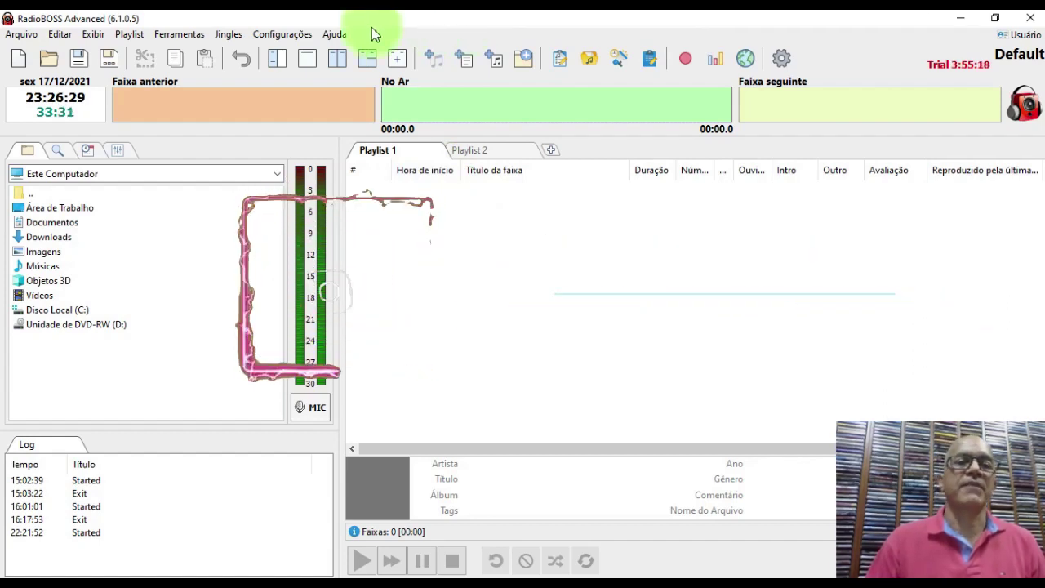
- View the configuration commands, including the settings backup and restore entry, without running any
click(290, 37)
mouse_move(341, 163)
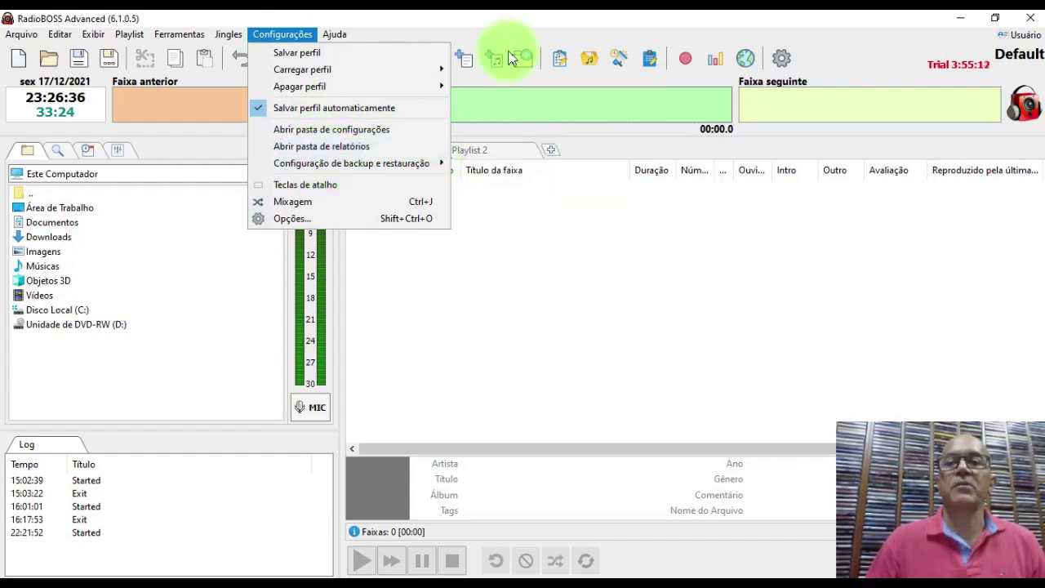
click(564, 23)
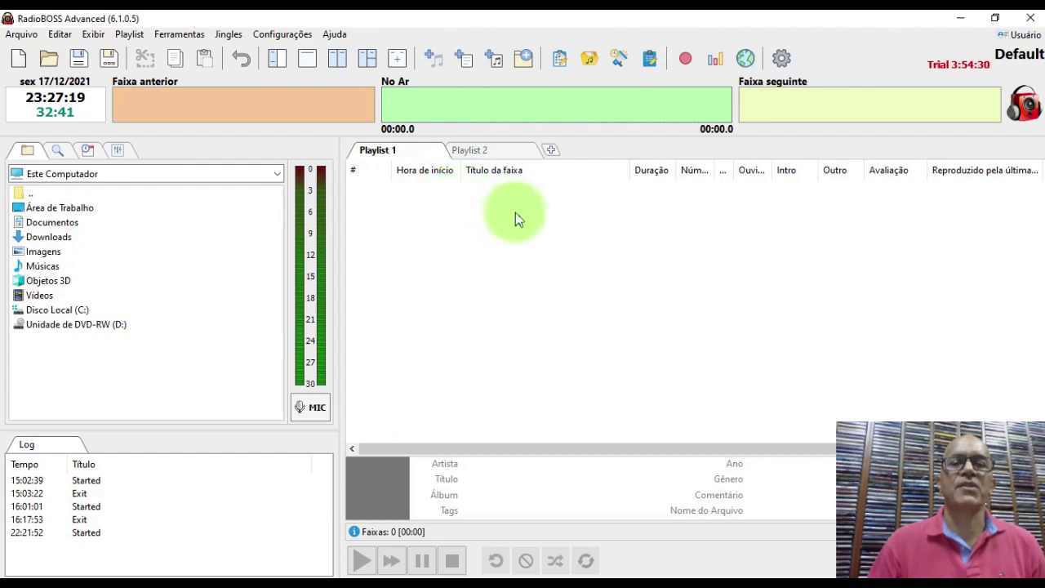
- Minimize the program to view its desktop shortcut, and bring the RadioBOSS window back
click(961, 18)
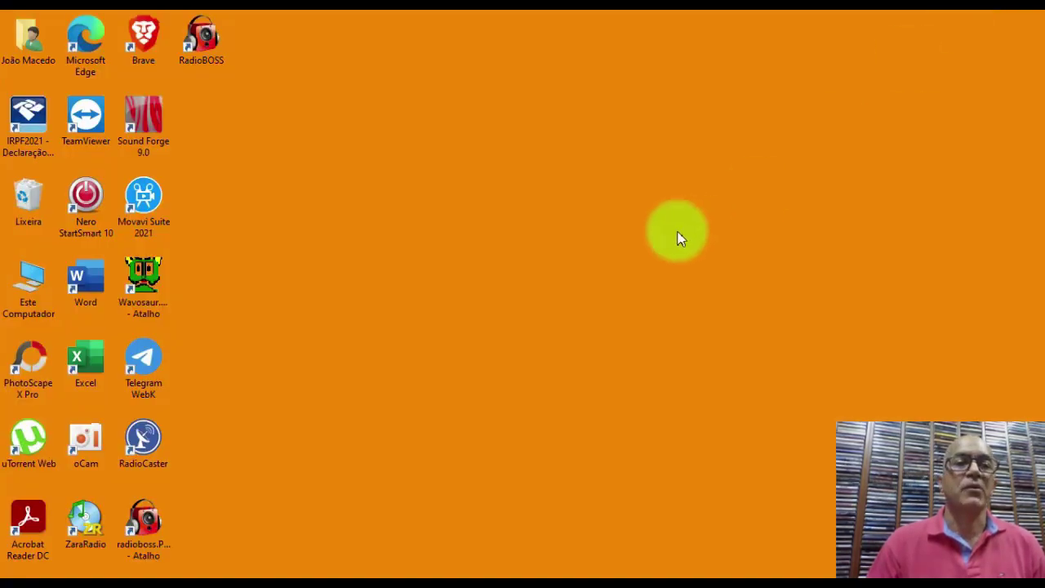
click(142, 532)
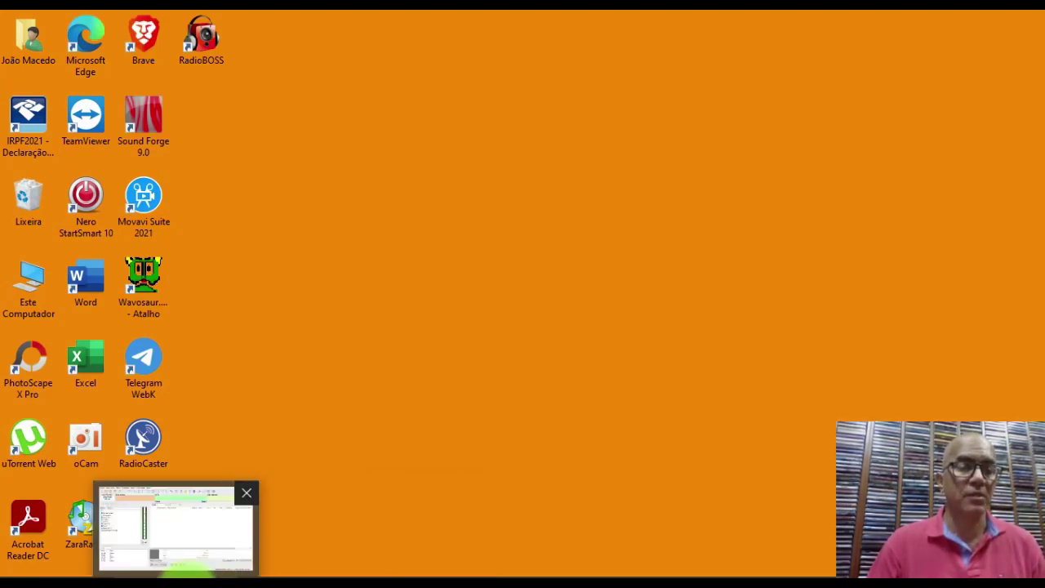
click(188, 574)
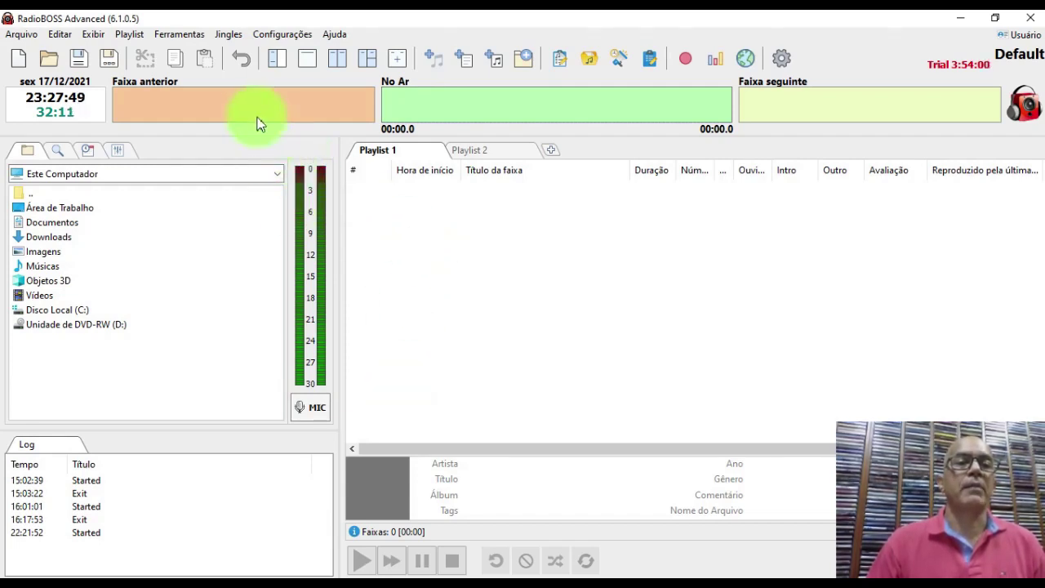
- Restore the program settings from the backup 2021-12-17.zip in BOSS PROGAMAS, restart the program, and continue with the trial version
click(265, 37)
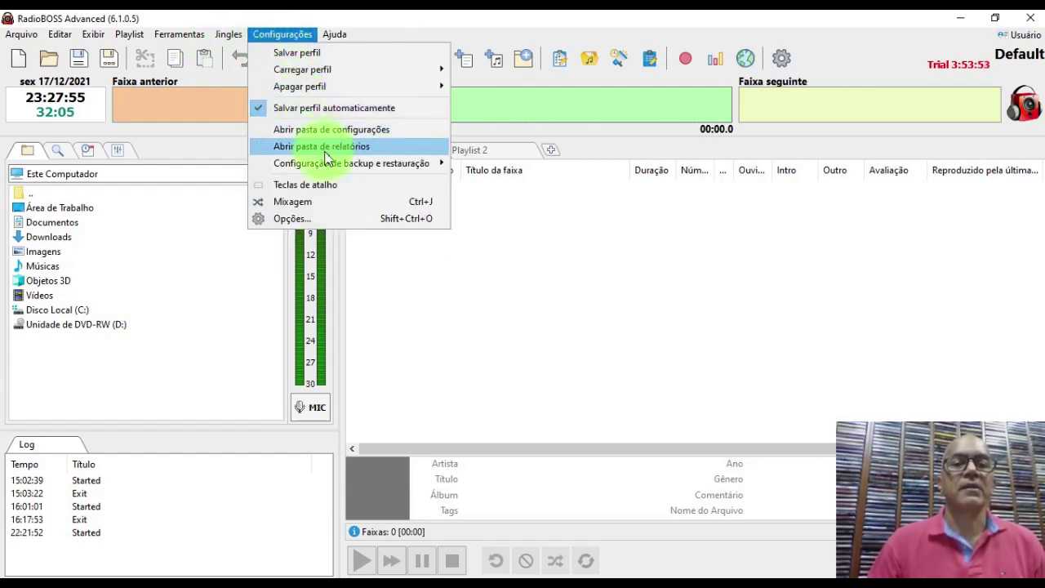
mouse_move(344, 165)
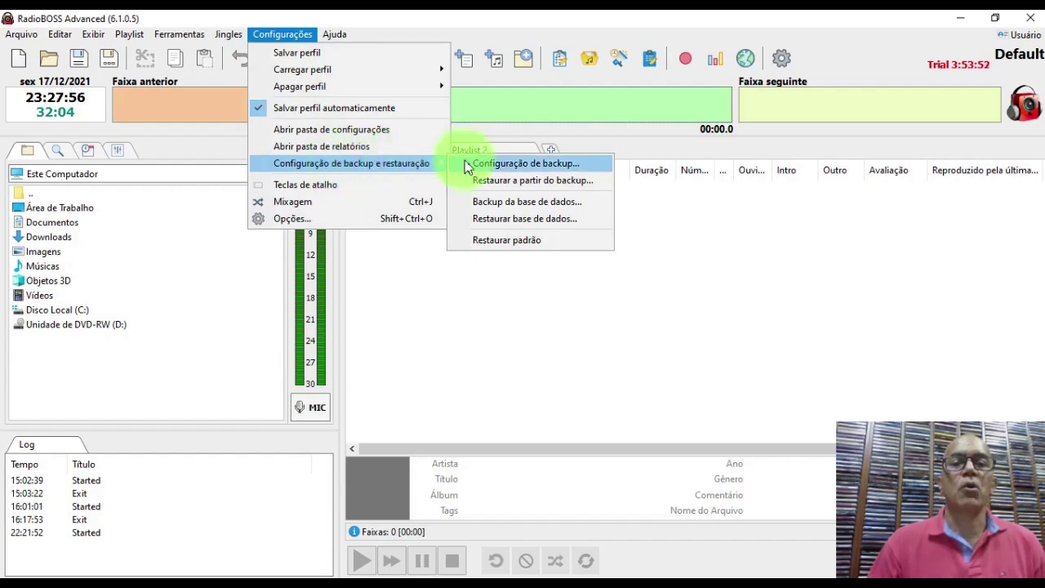
click(538, 186)
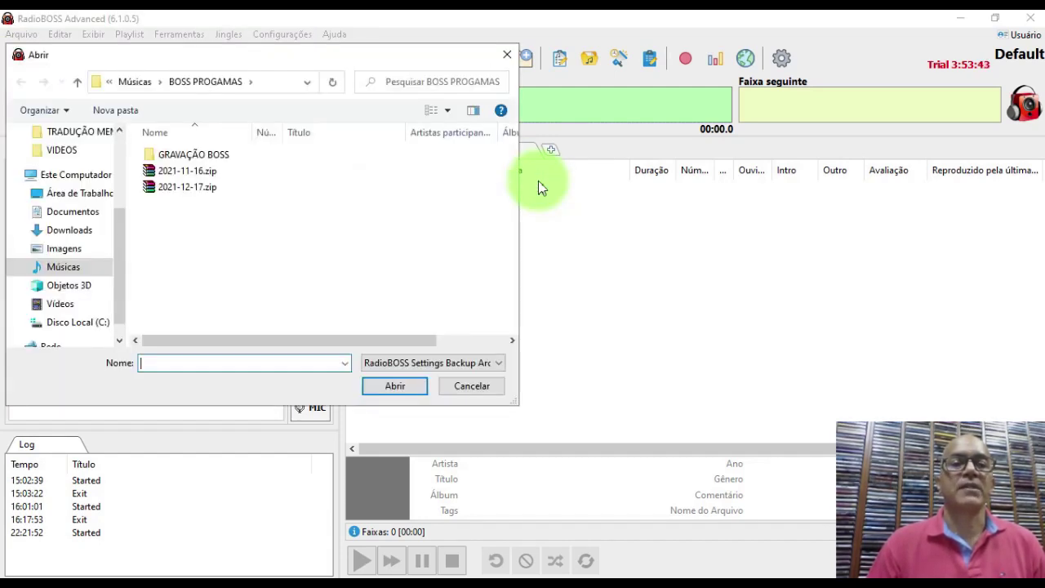
click(186, 189)
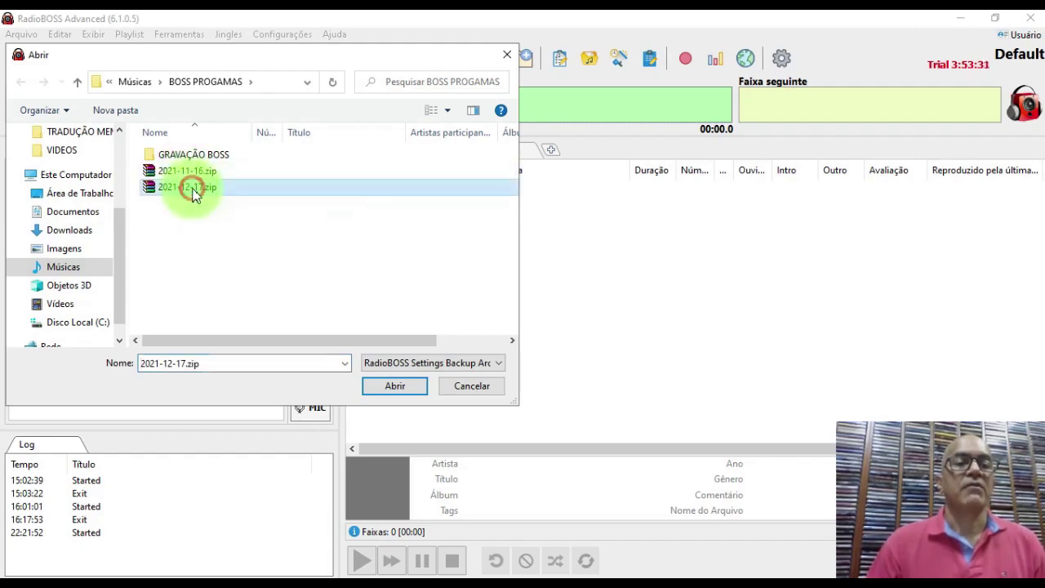
click(390, 387)
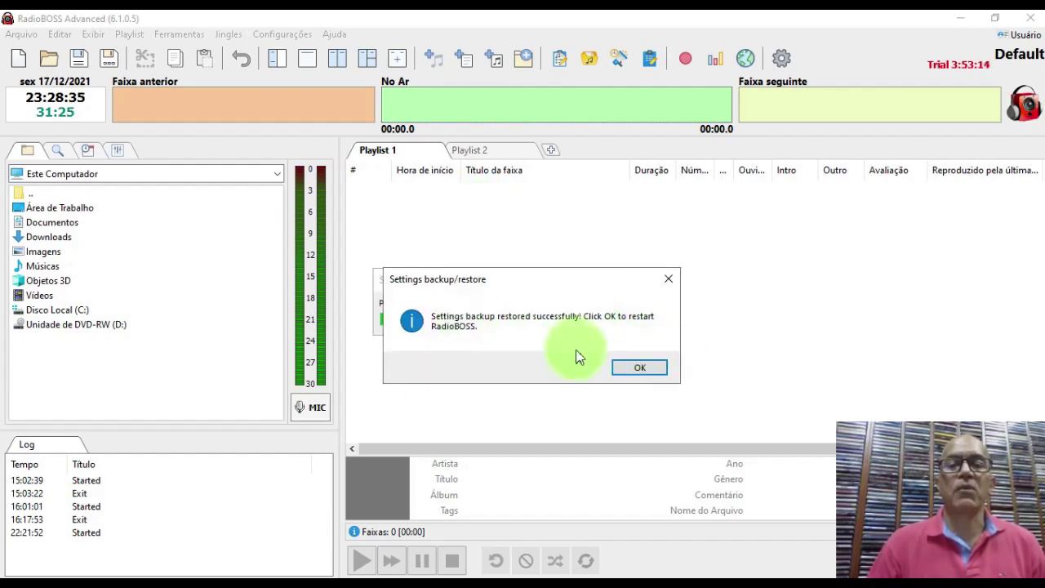
click(639, 369)
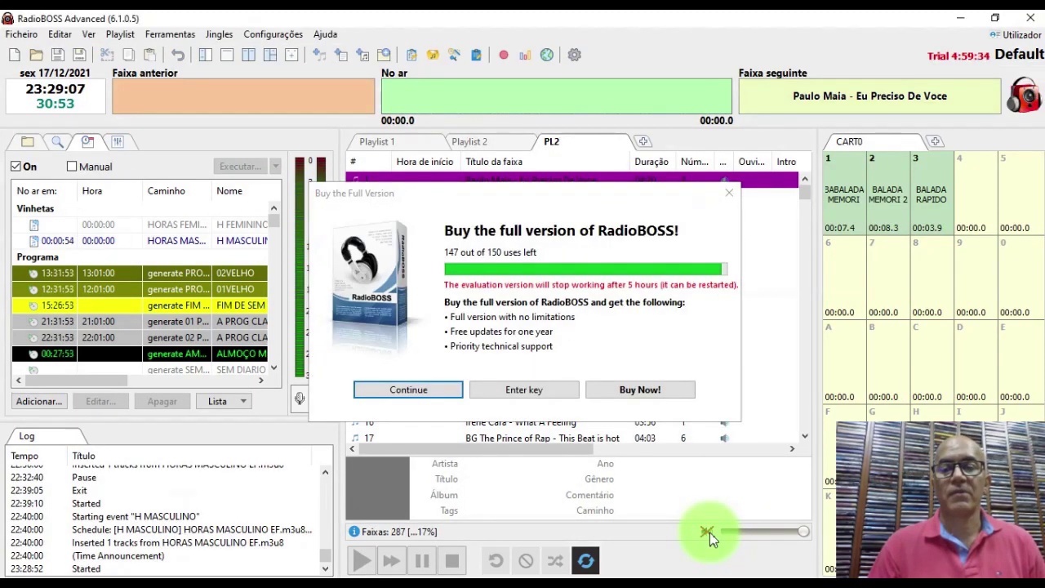
click(408, 390)
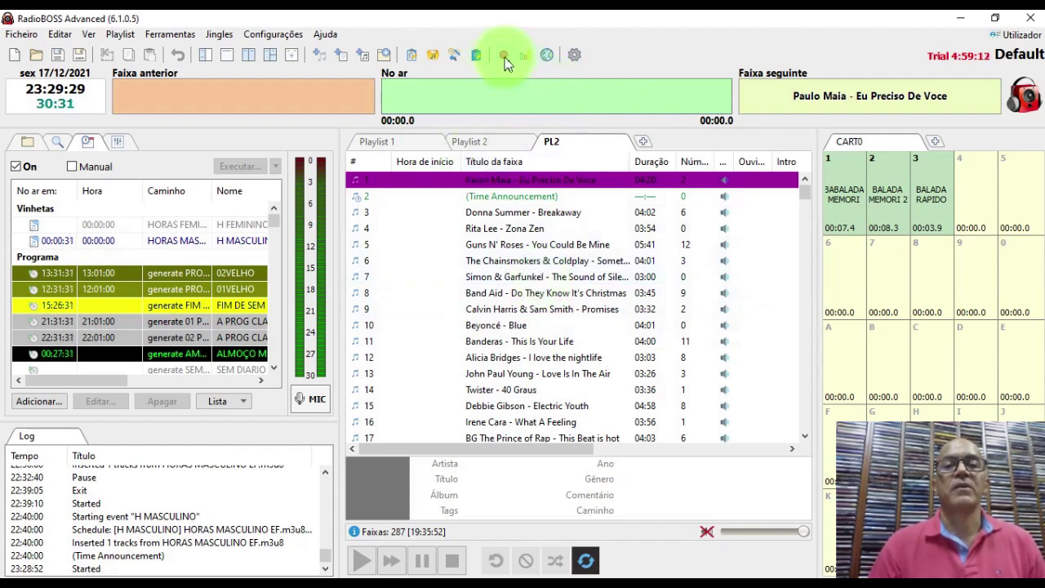
- Review the general, file type and style pages of the restored program settings, and close the settings
click(575, 55)
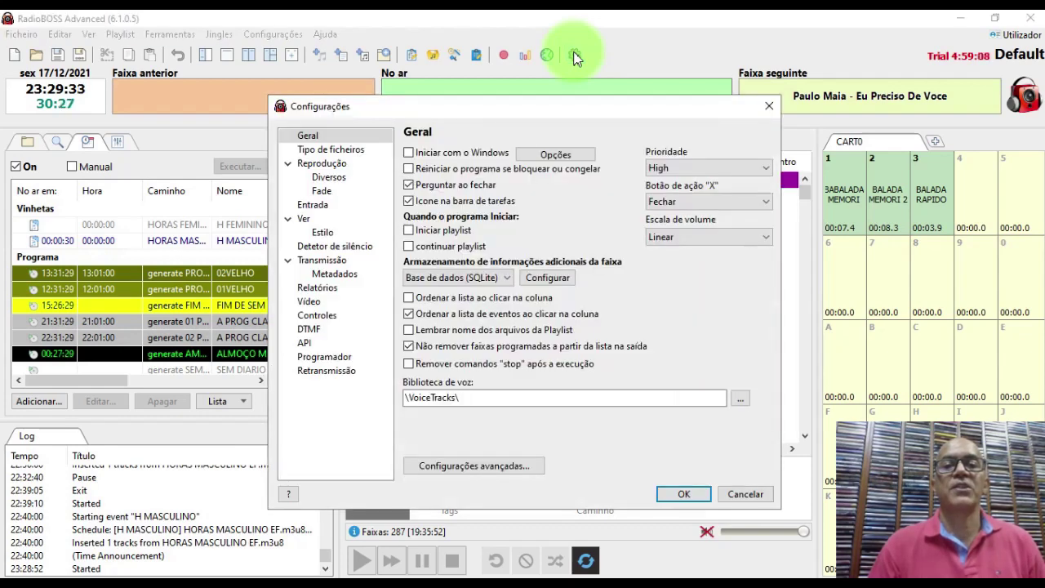
click(333, 150)
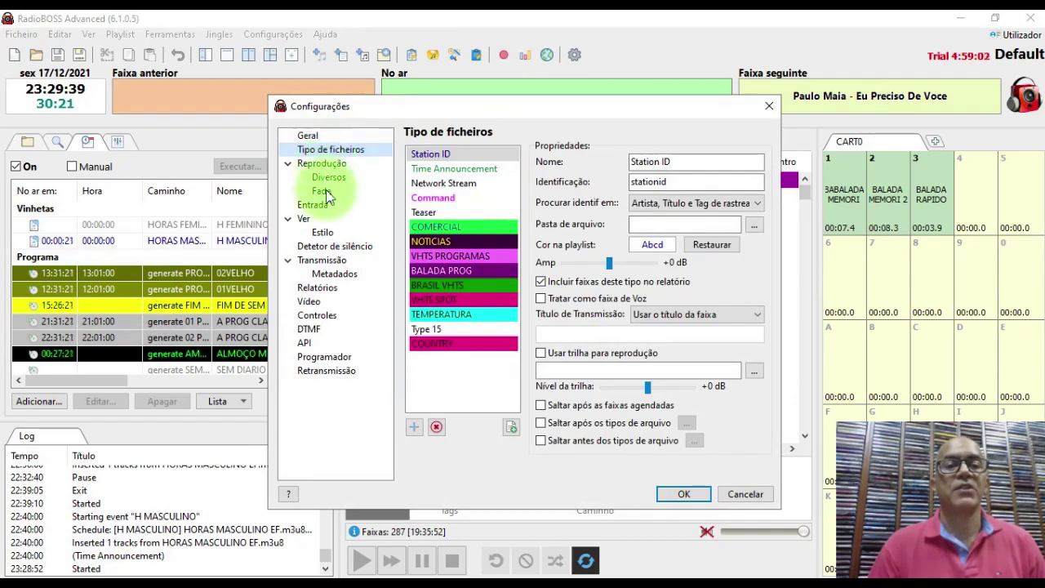
click(323, 233)
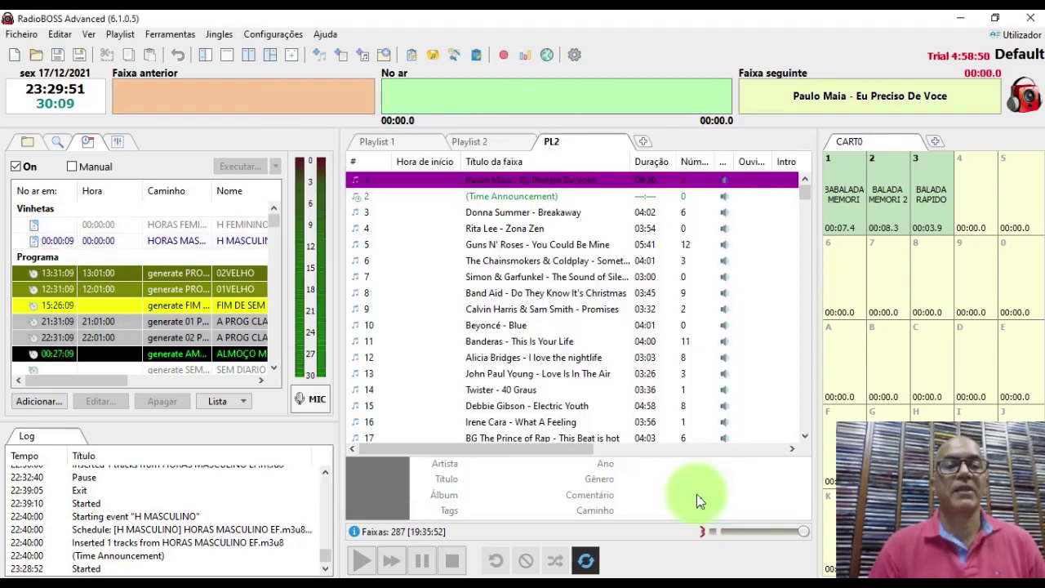
click(696, 493)
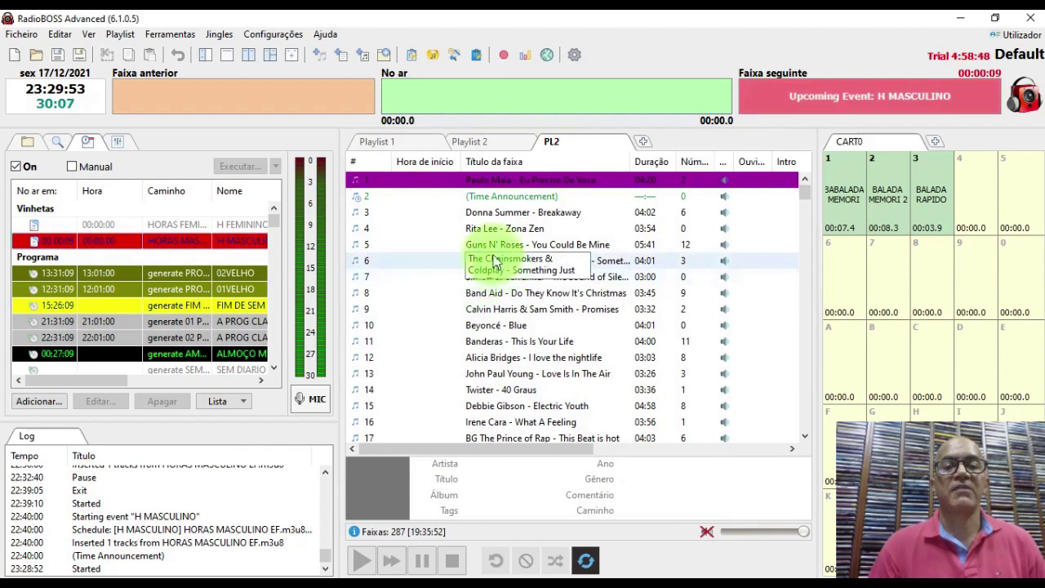